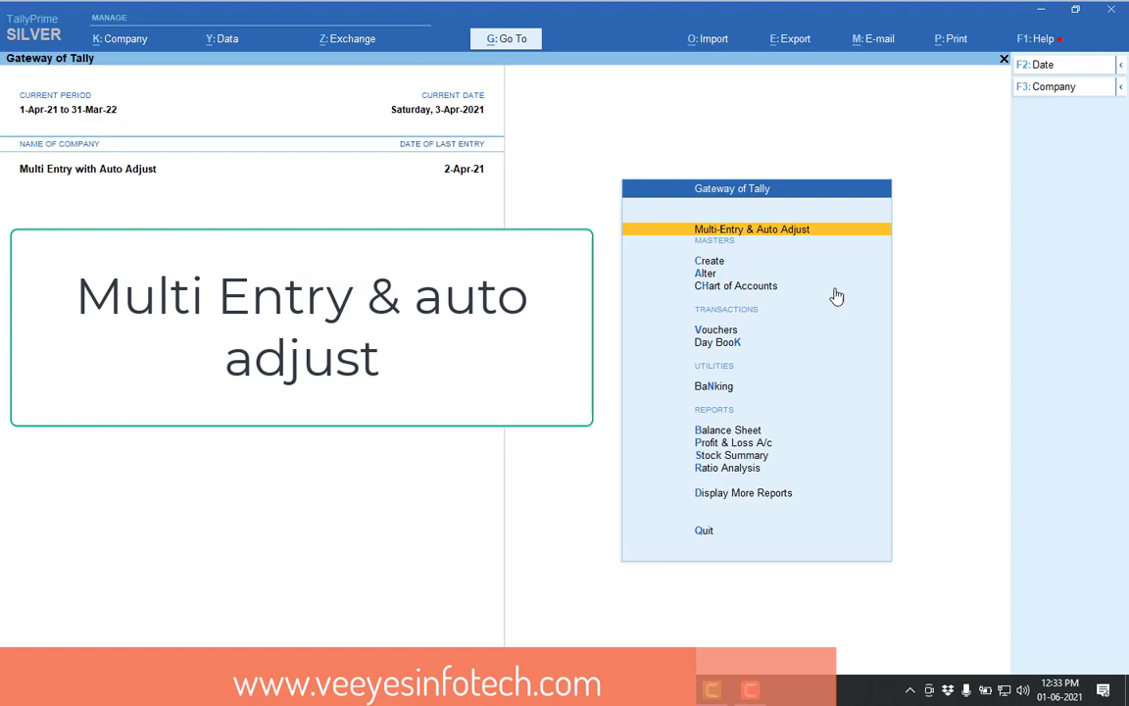
Start a Multi-Entry & Auto Adjust voucher with HDFC Bank as the cash/bank ledger
left_click(778, 240)
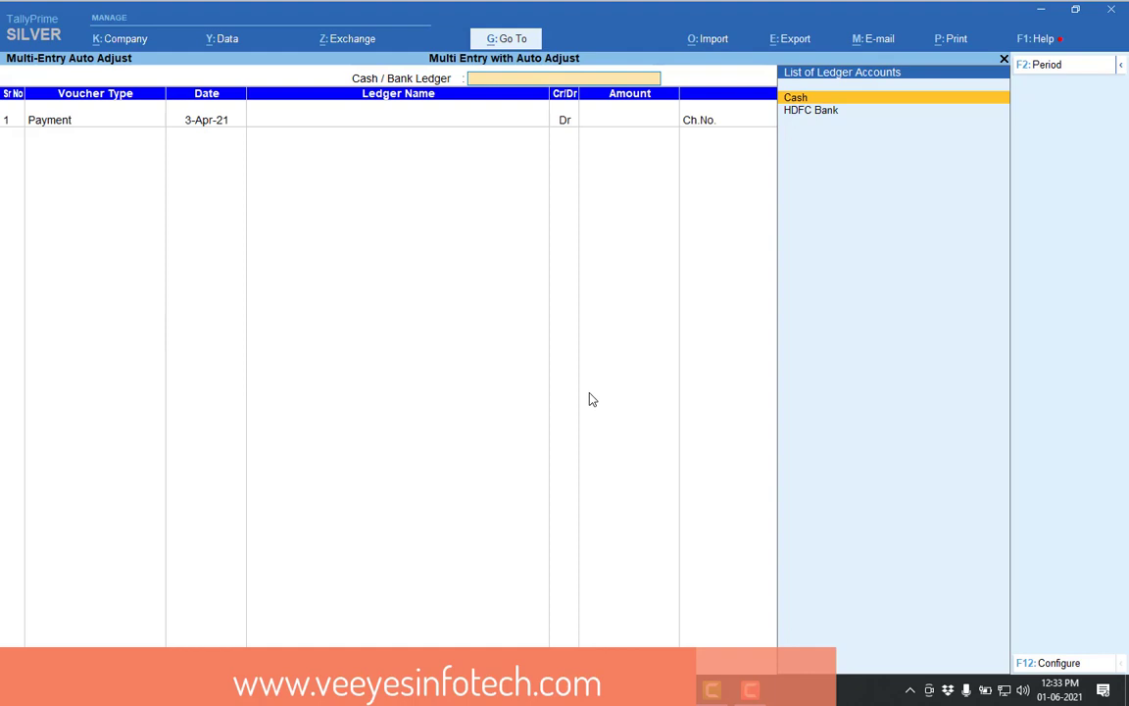
key("Down")
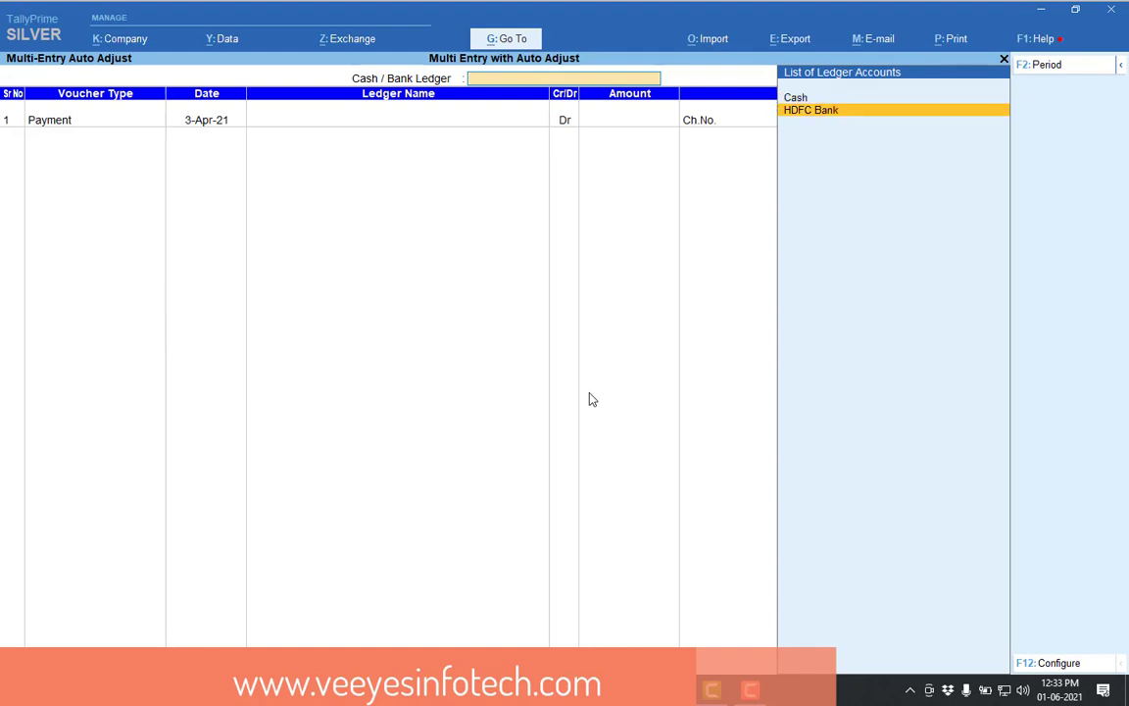
key("Return")
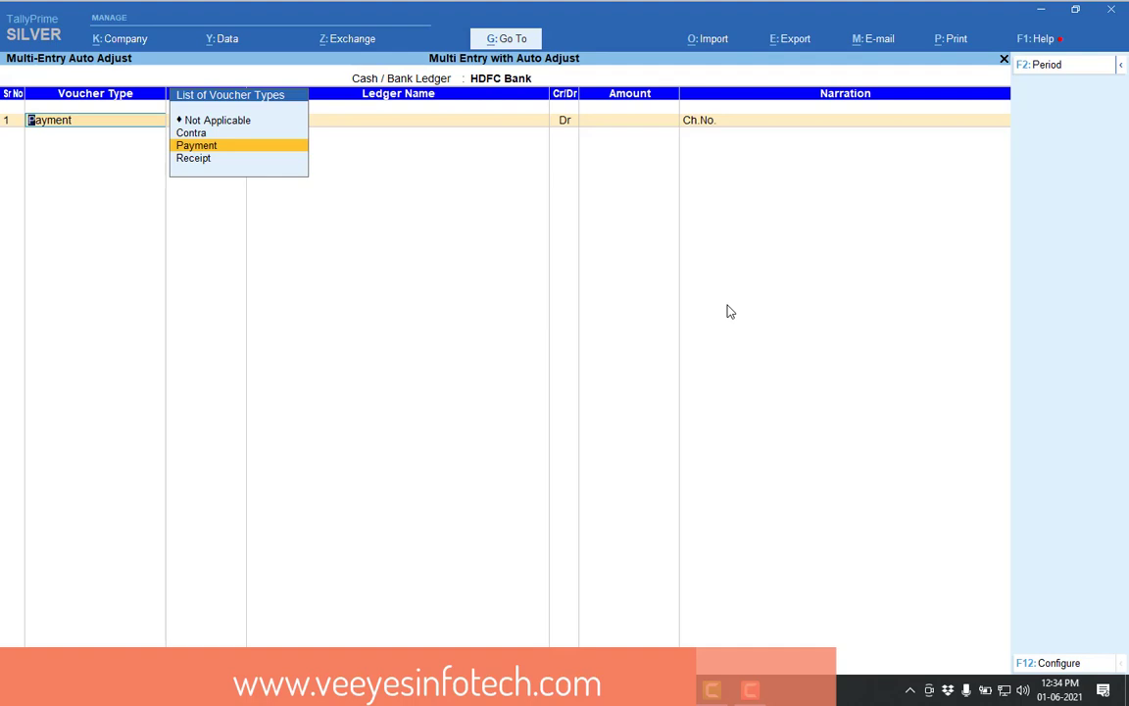
Display April's Sales Register, showing sales of 12,980.00 and 6,490.00 totalling 19,470.00
key("Escape")
key("Escape")
key("Escape")
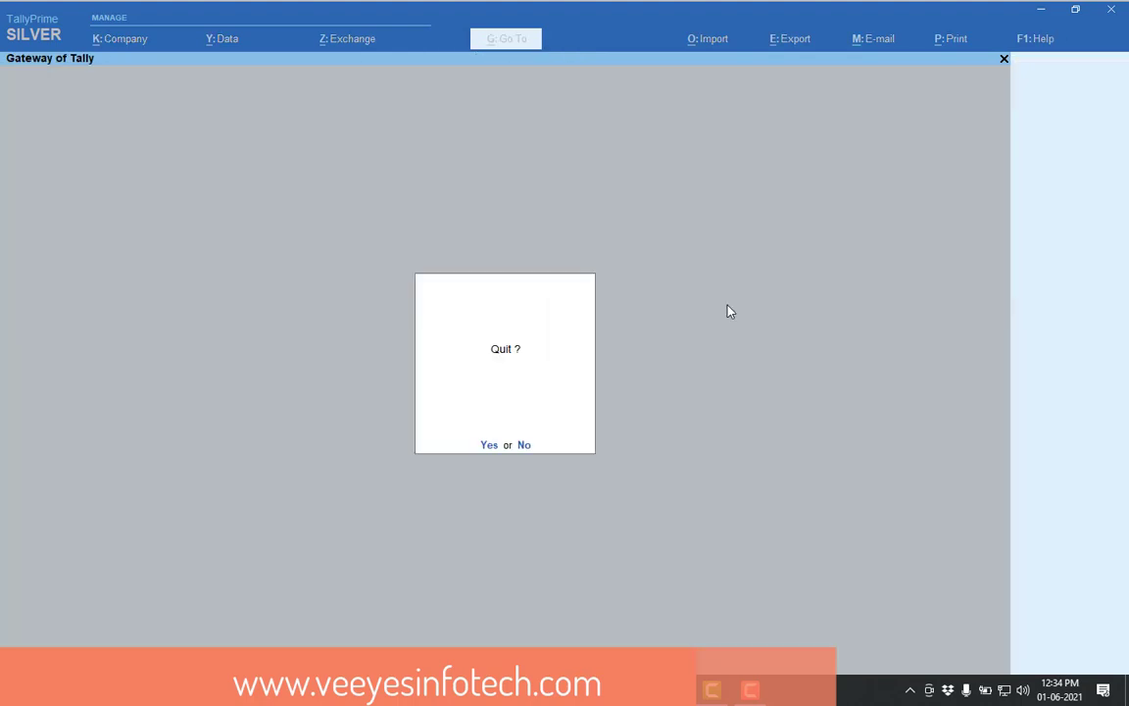
key("n")
key("d")
key("a")
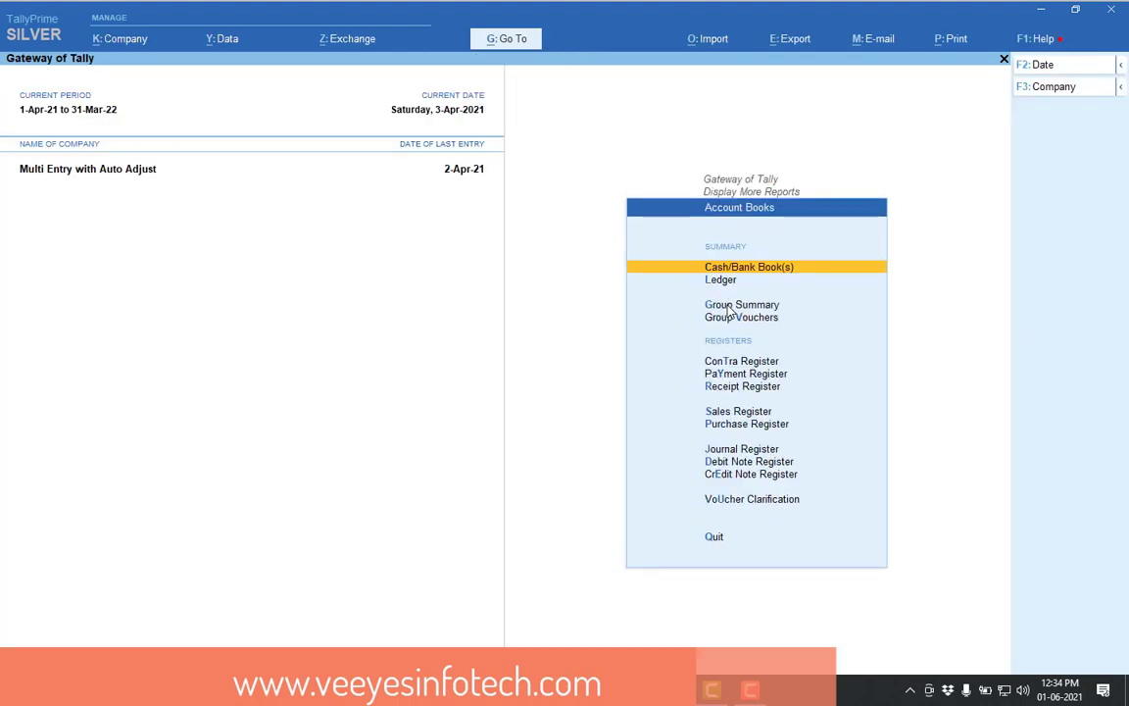
key("s")
key("Return")
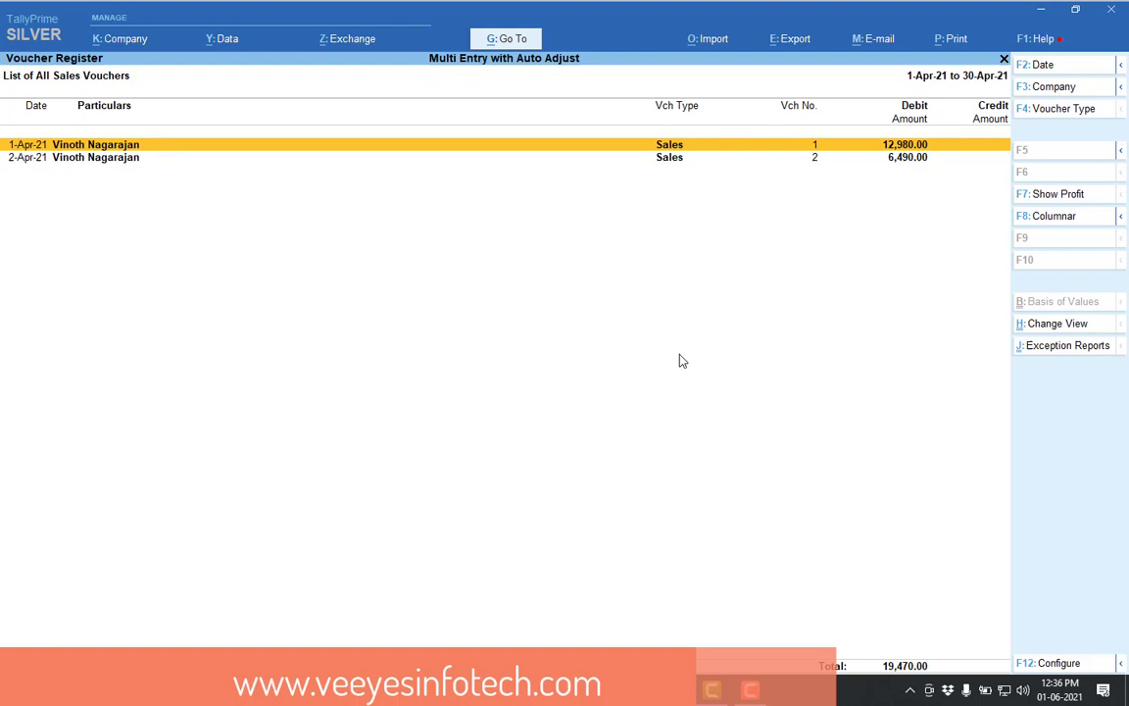
Go back to the Gateway and reopen Multi-Entry & Auto Adjust
key("Escape")
key("Escape")
key("Escape")
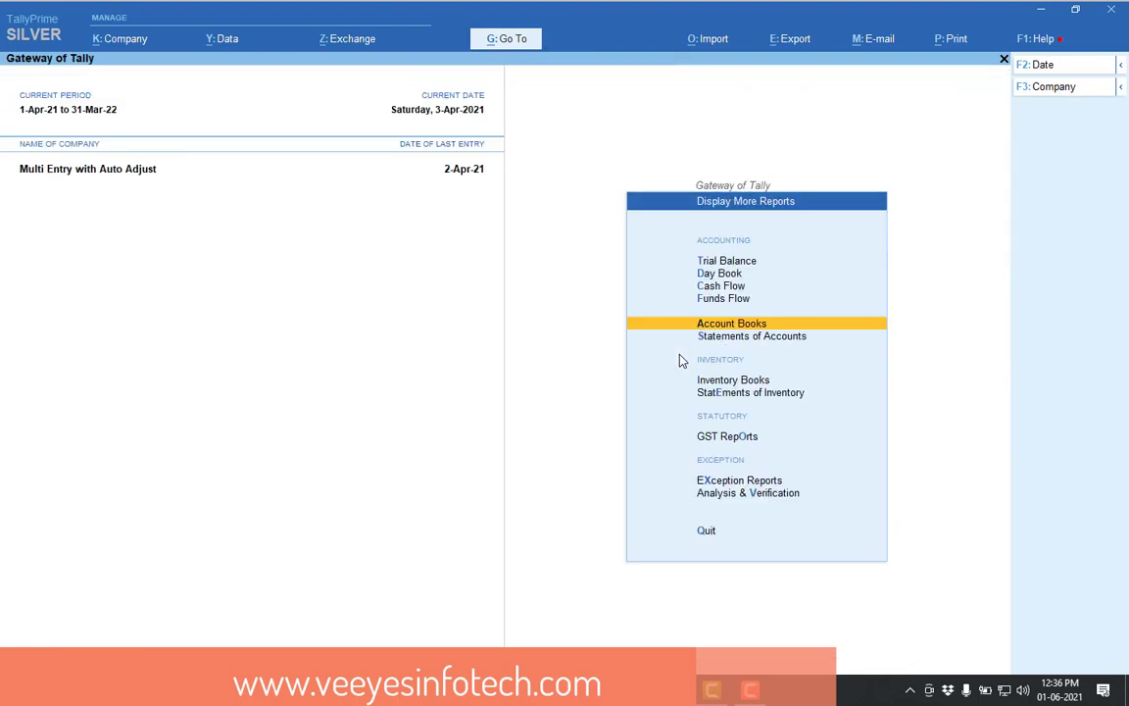
key("Escape")
key("Up")
key("Up")
key("Up")
key("Up")
key("Up")
key("Up")
key("Up")
key("Up")
key("Up")
key("Up")
key("Up")
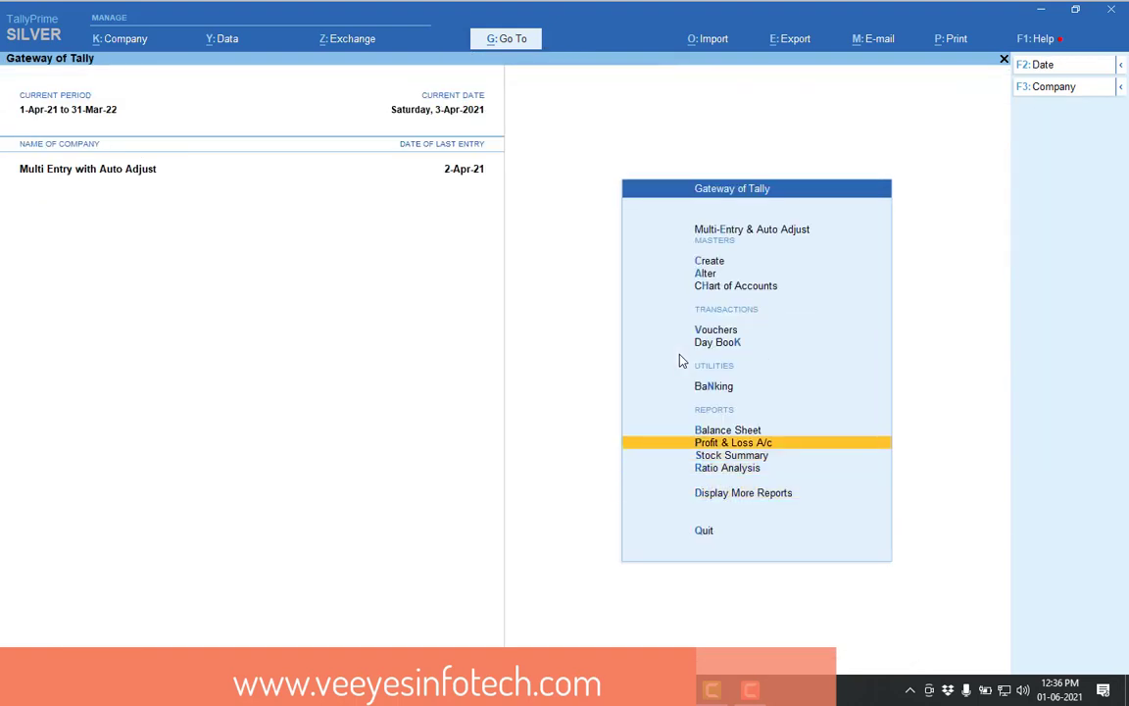
key("Up")
key("Up")
key("Up")
key("Up")
key("Up")
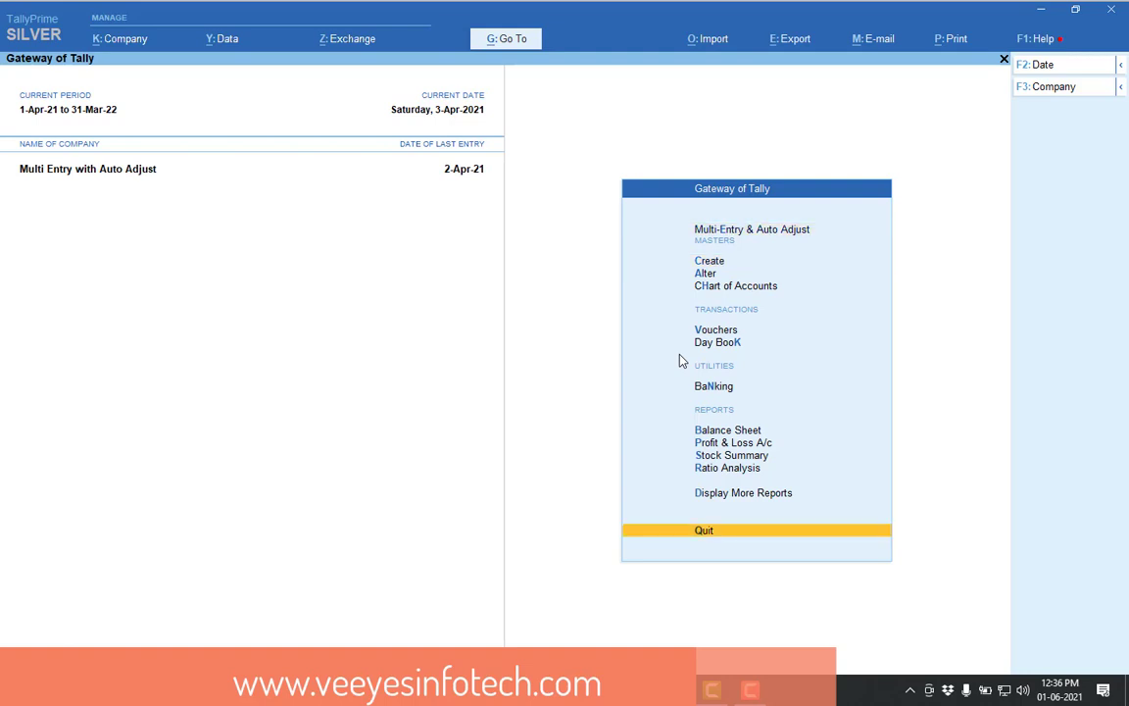
key("Up")
key("Up")
key("Up")
key("Up")
key("Up")
key("Up")
key("Up")
key("Up")
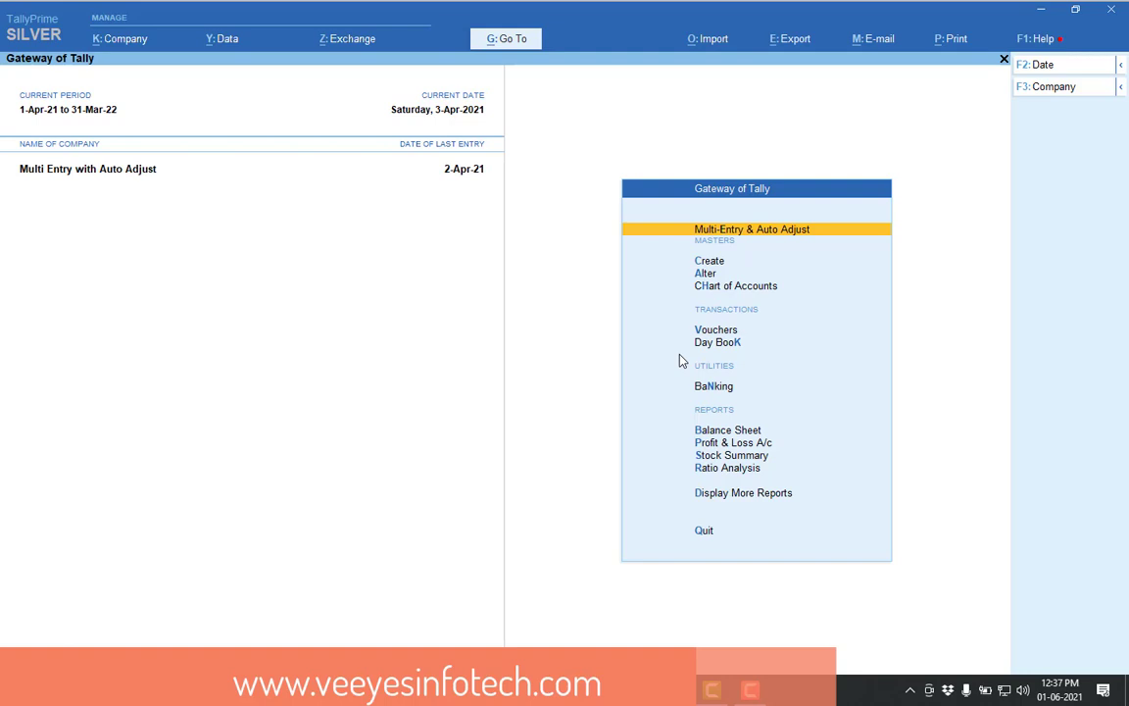
key("Return")
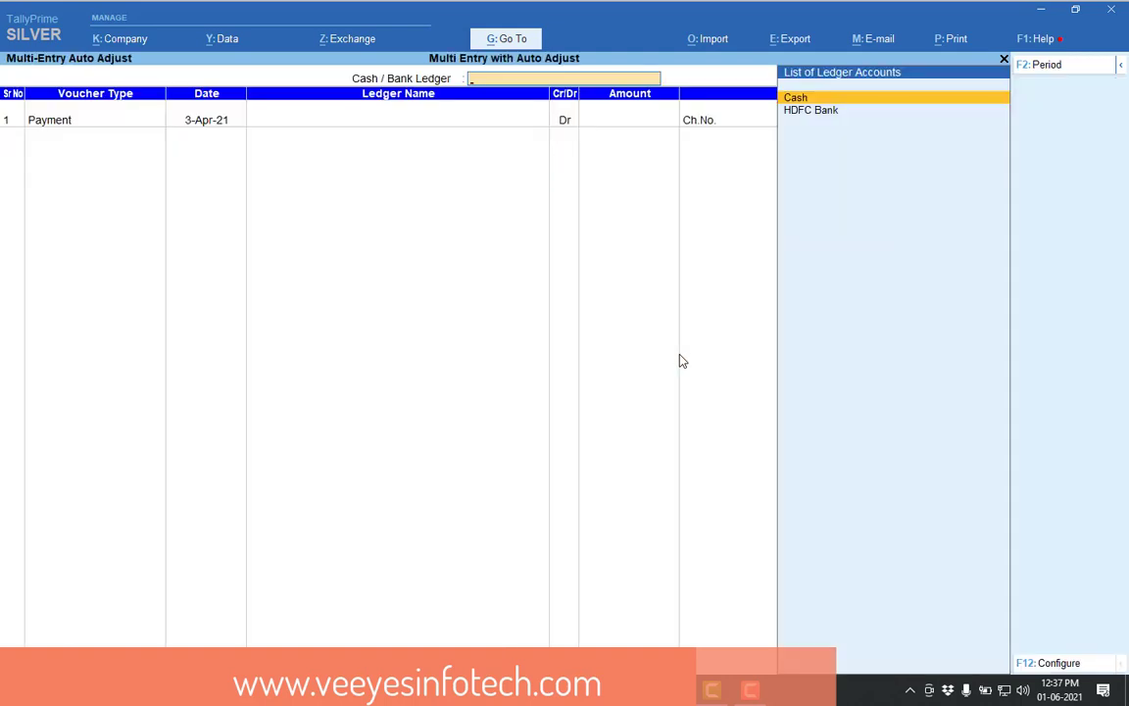
Choose HDFC Bank as the bank ledger and make row 1 a Receipt
key("Down")
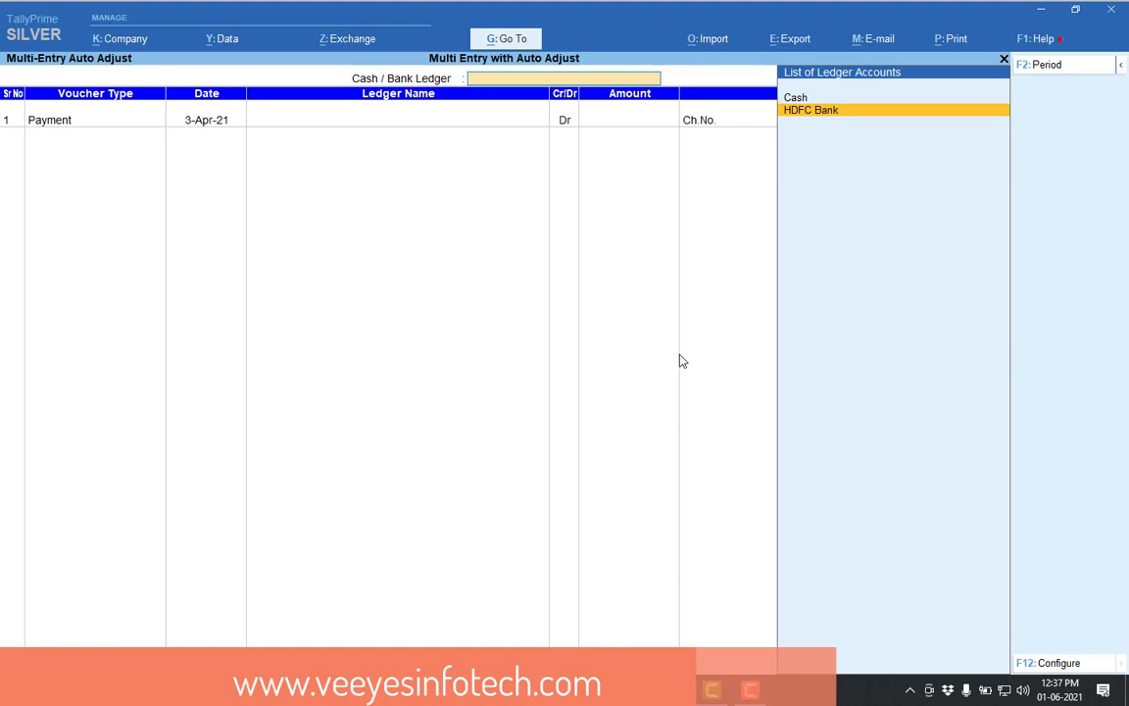
key("Return")
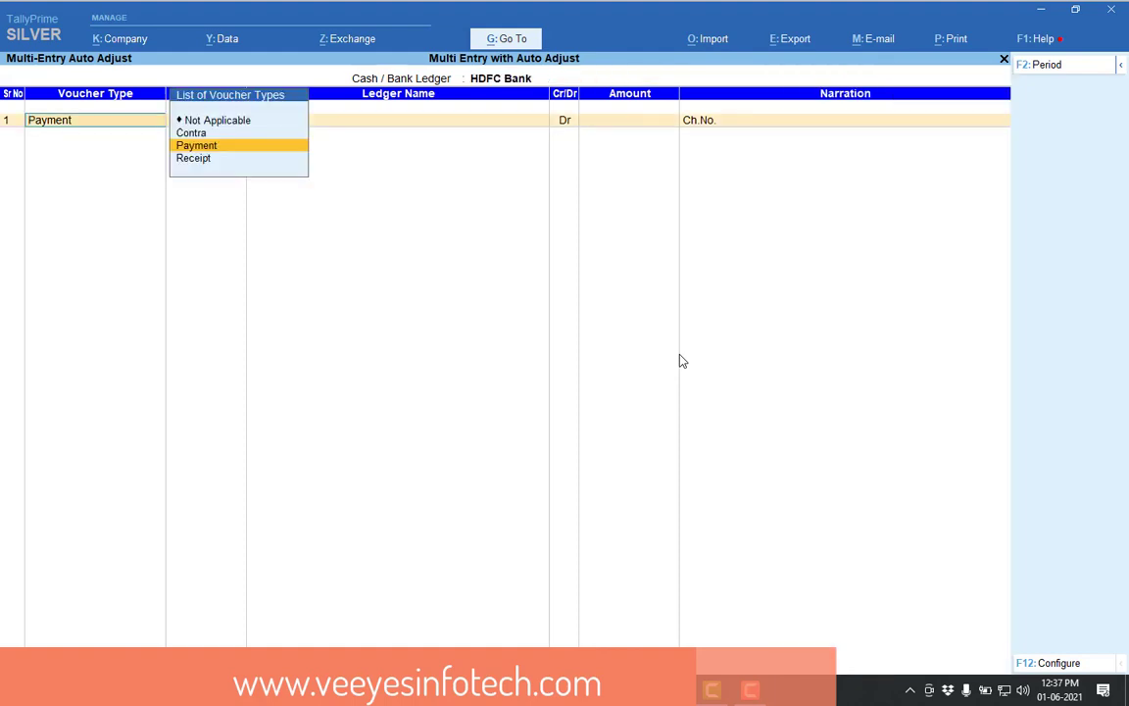
key("Down")
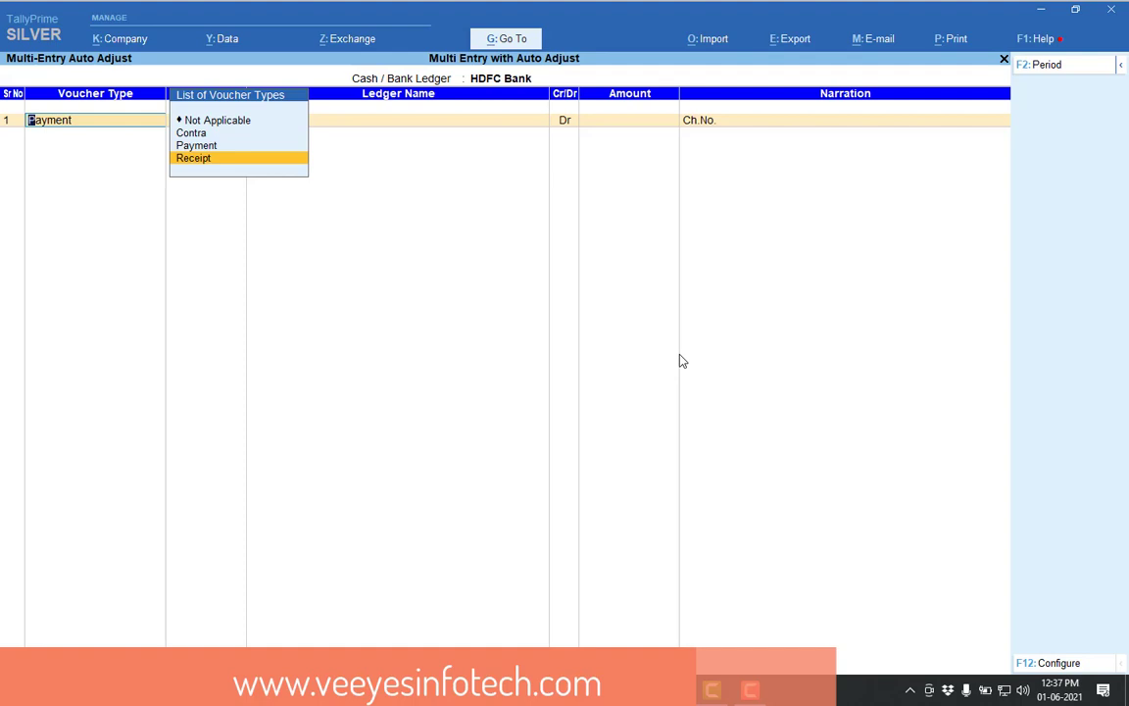
key("Return")
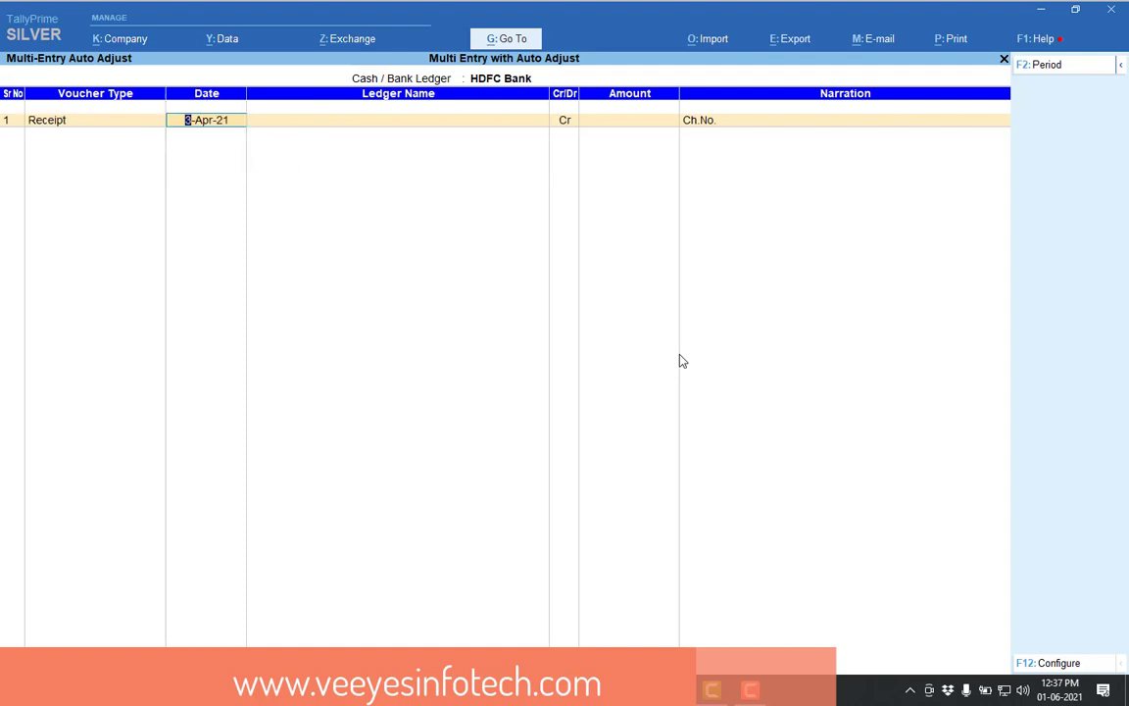
Receive 12,500 on 3-Apr-21 from the customer's ledger, allocated Agst Ref to bill 1
key("Return")
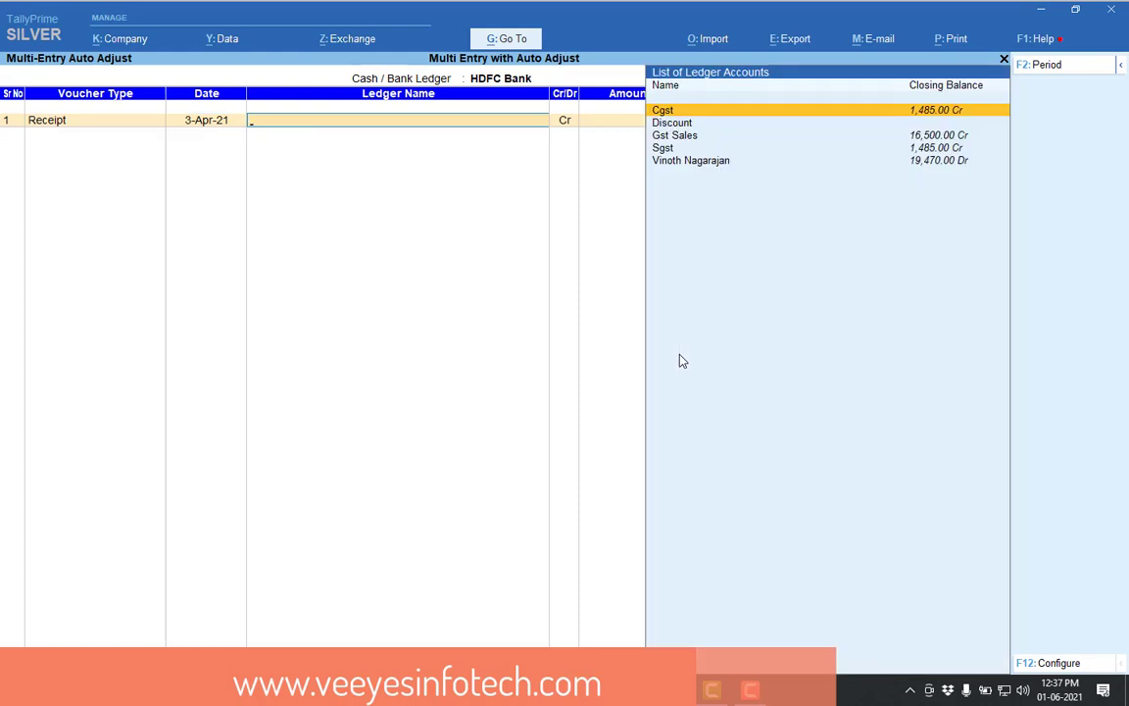
key("Down")
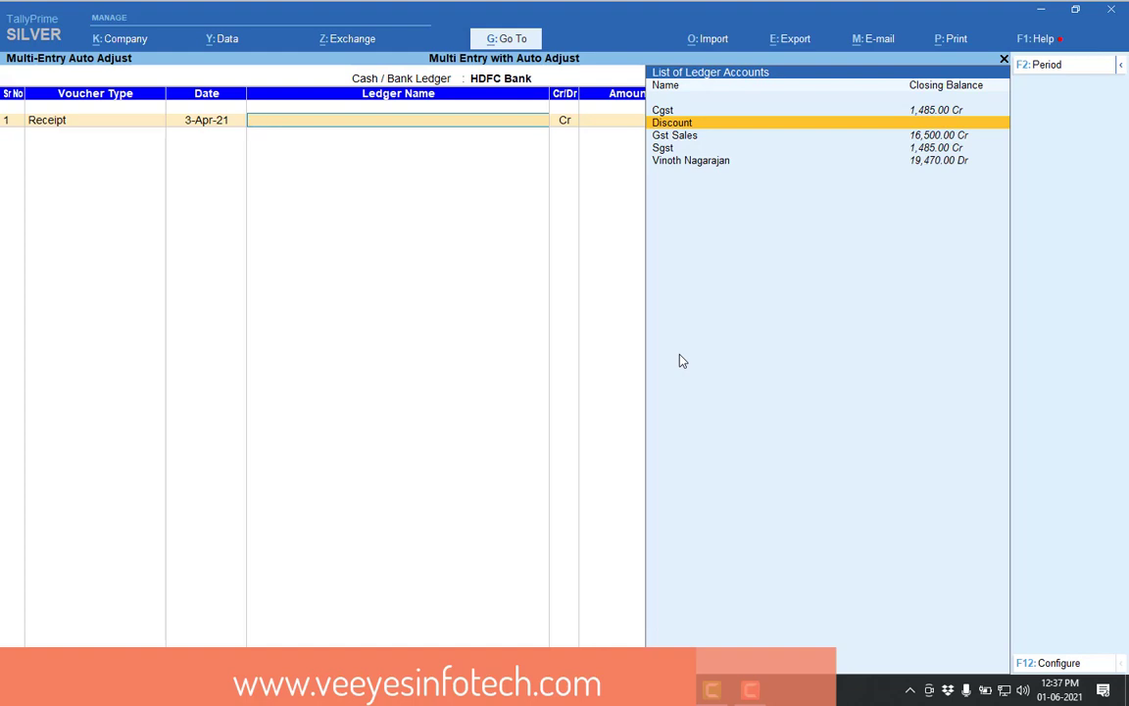
key("Down")
key("Down")
key("Down")
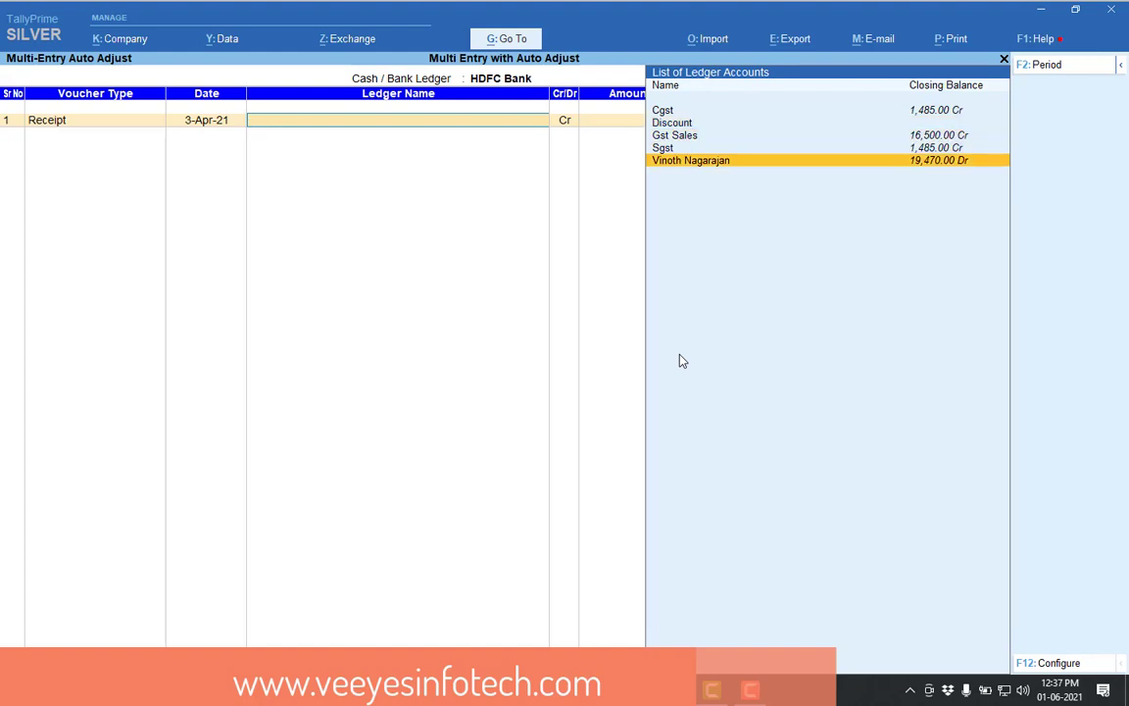
key("Return")
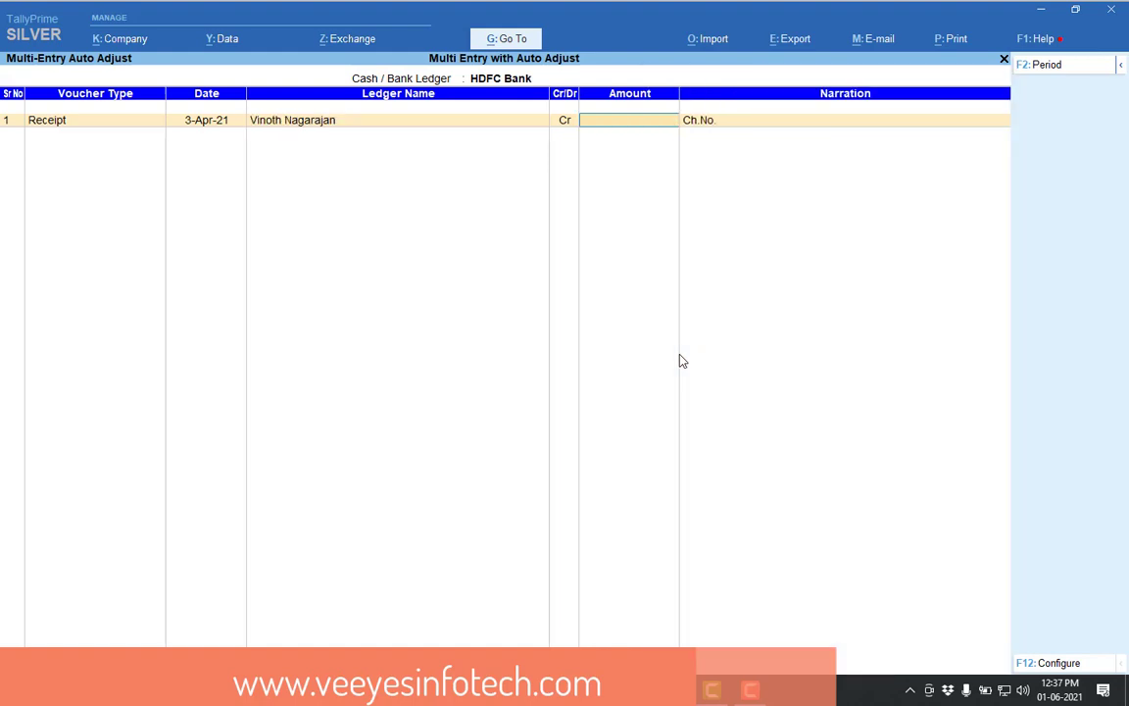
type("12,5")
type("00")
key("Return")
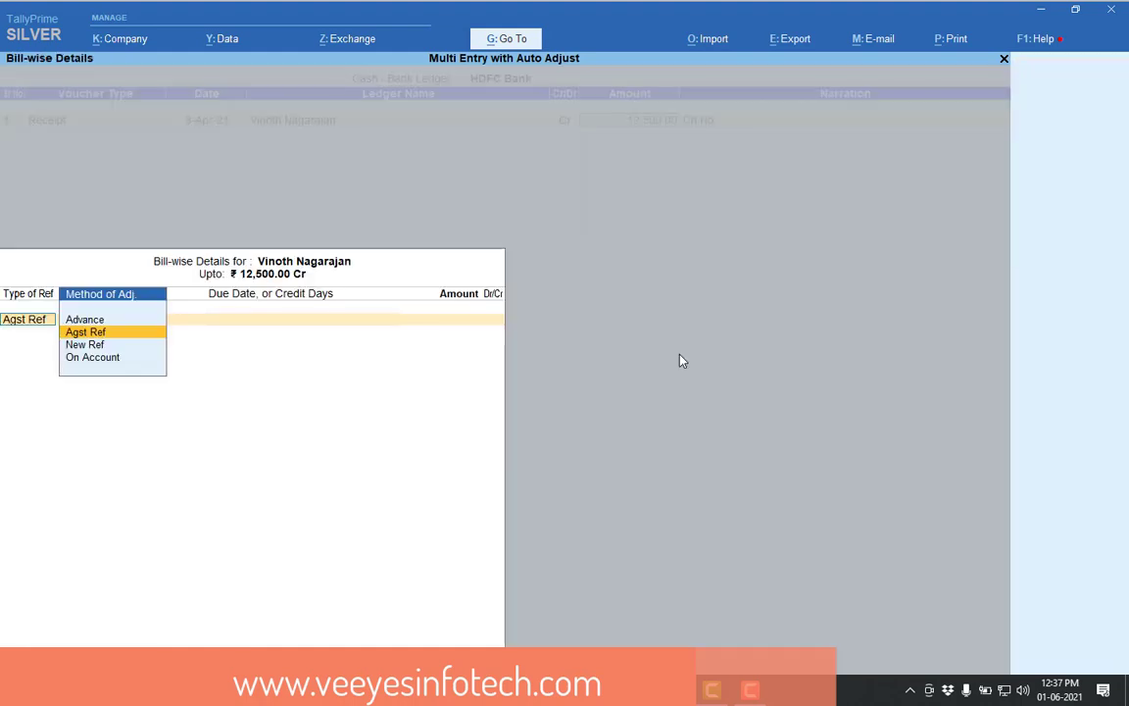
key("Return")
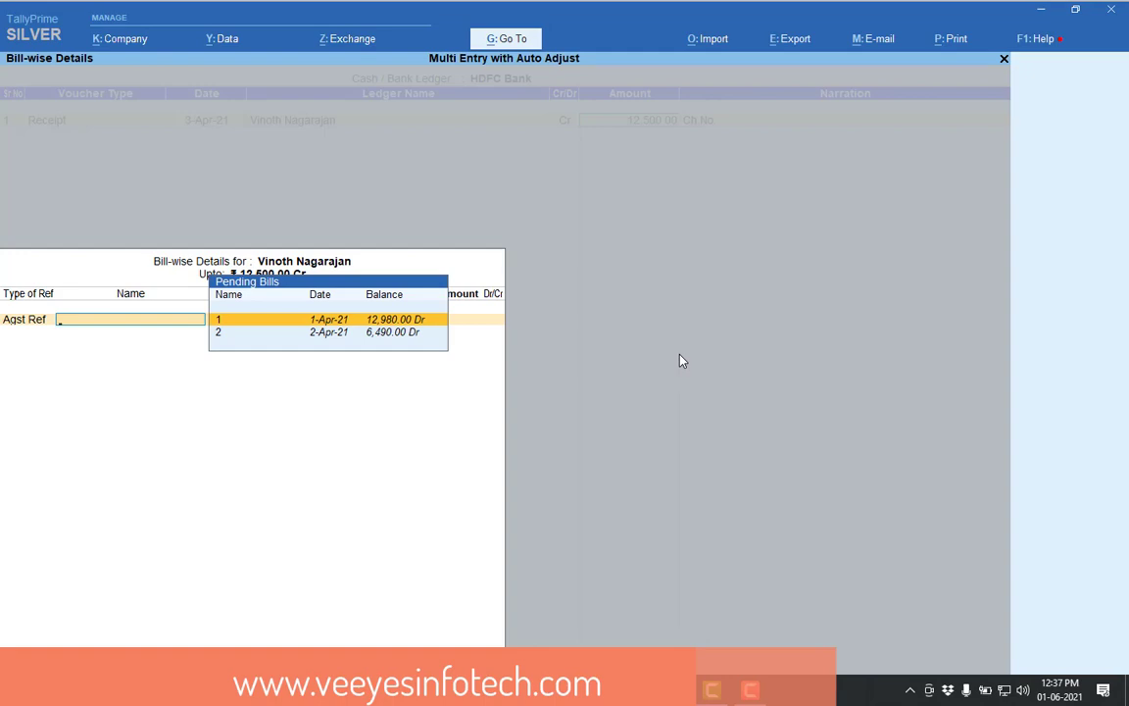
key("Return")
key("Return")
key("Return")
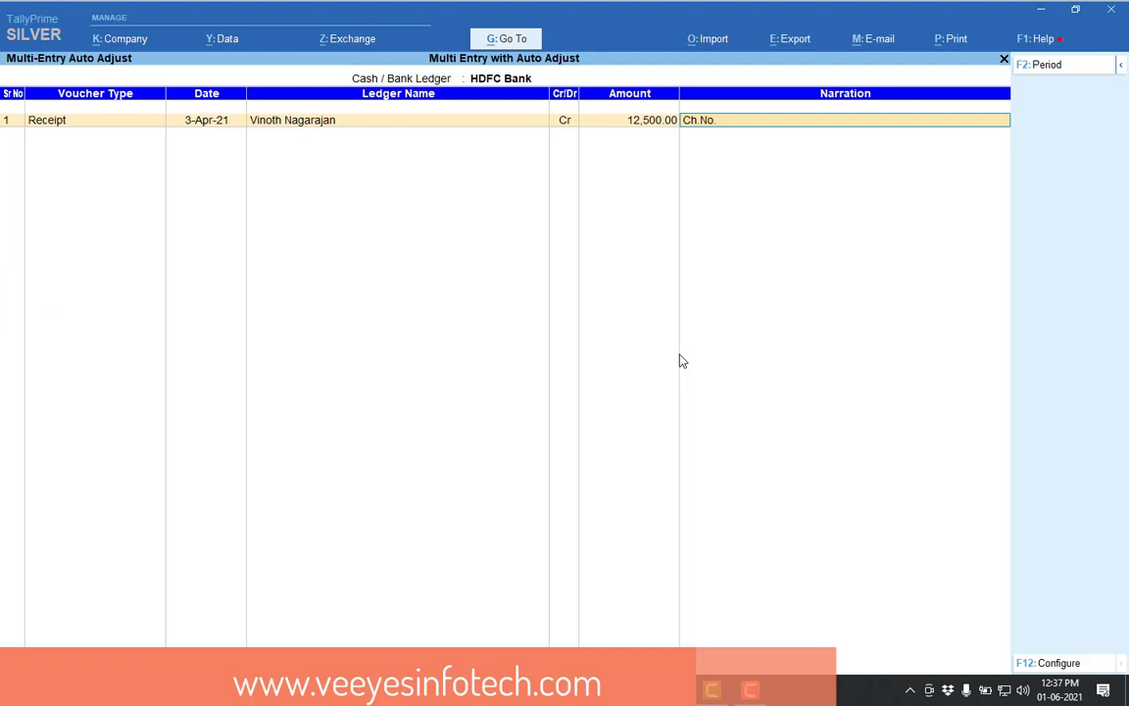
Finish row 1's narration as Ch.No.12345 and add a second Receipt dated 4-Apr-21
type("12345")
key("Return")
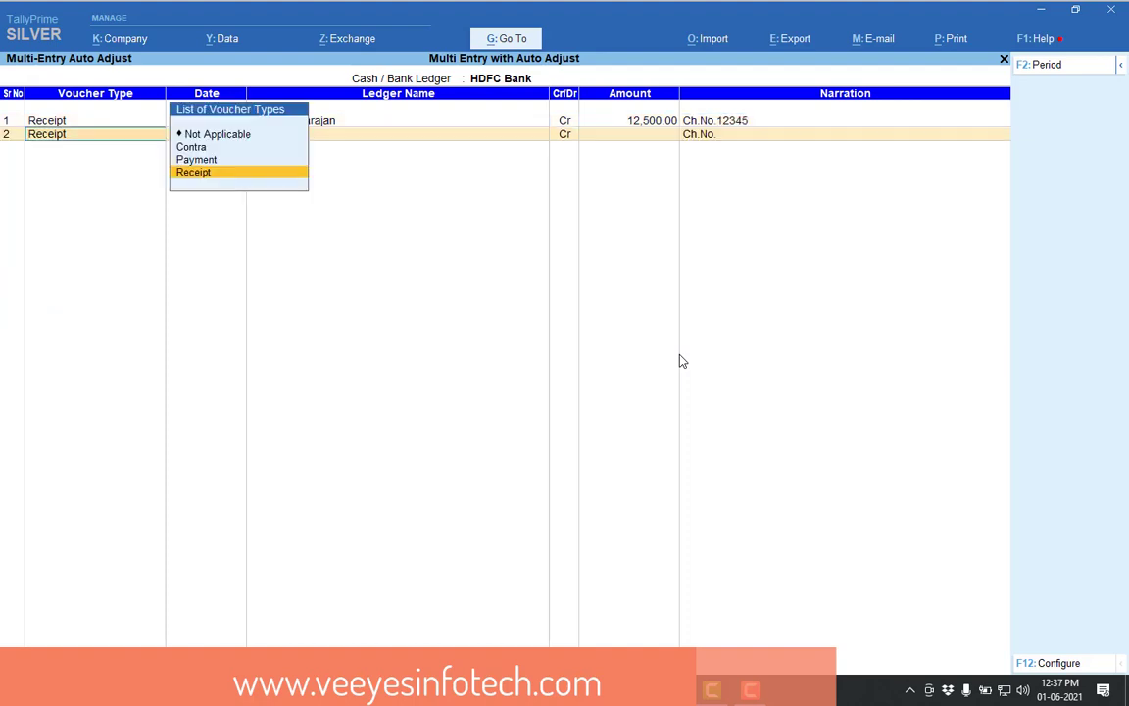
key("Return")
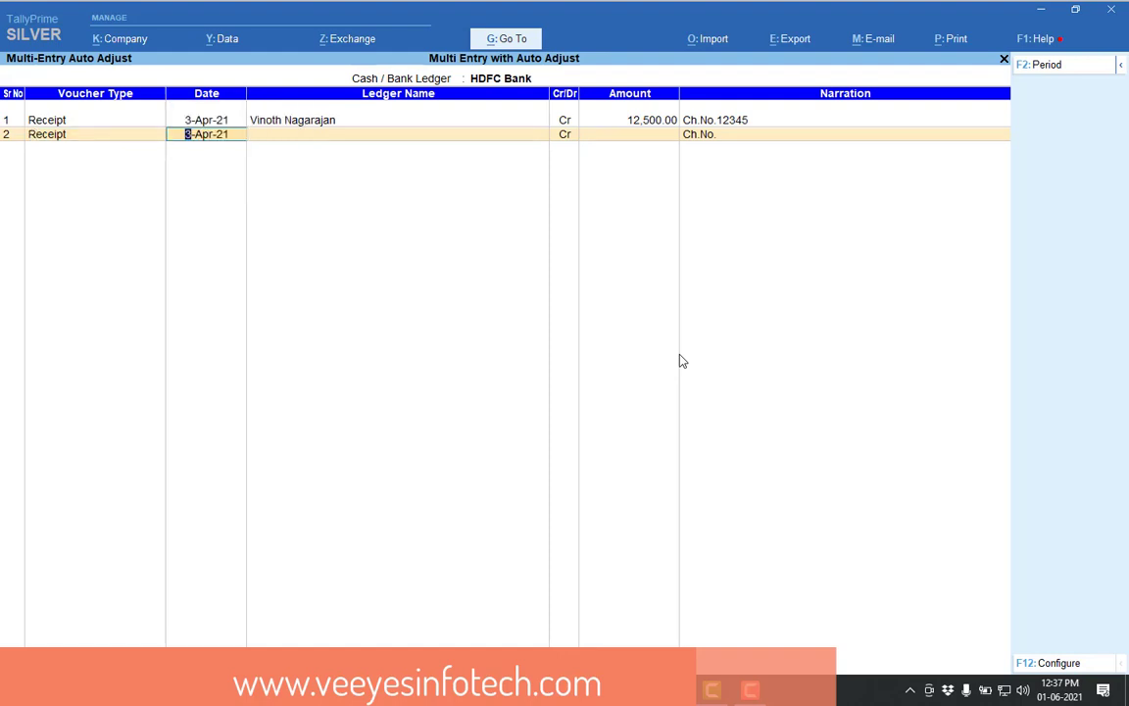
key("Return")
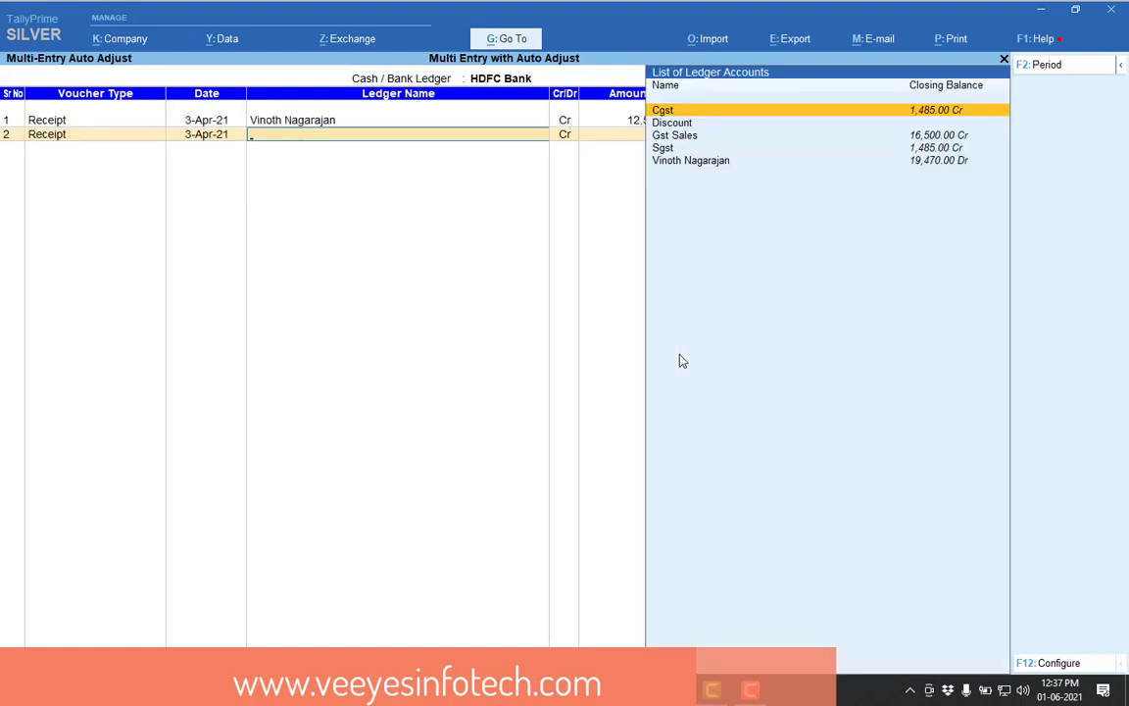
key("BackSpace")
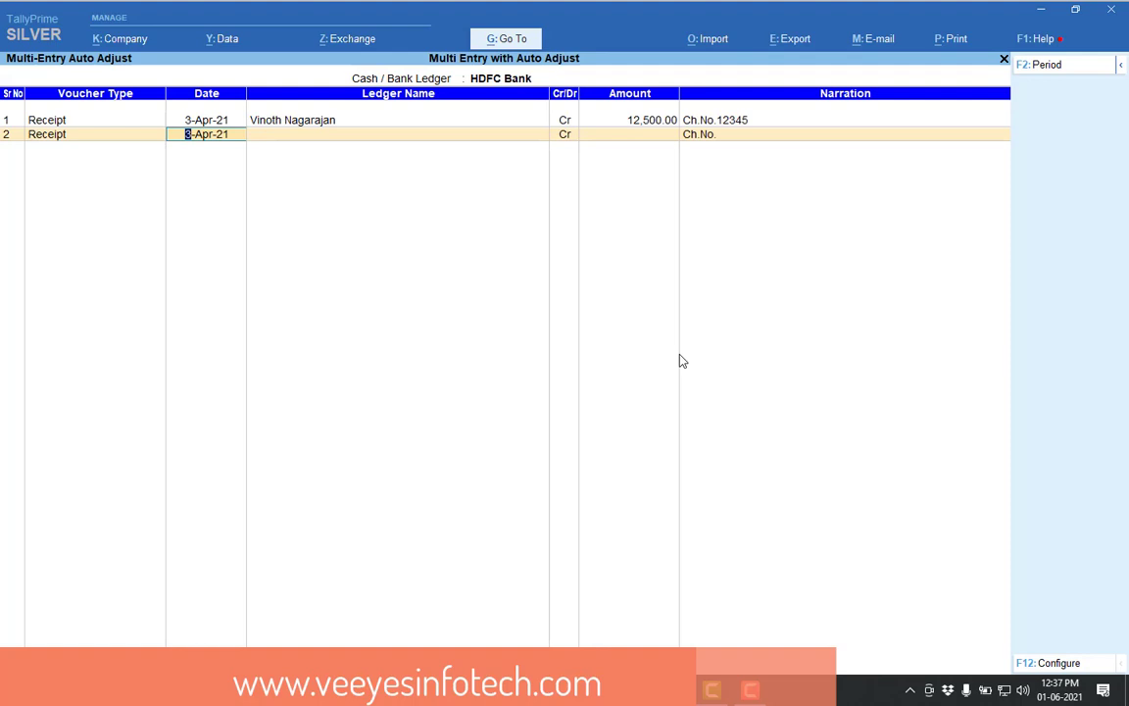
type("4.")
type("4")
key("Return")
Receive 6,000 from the customer's ledger, allocated against bill 2
key("Down")
key("Down")
key("Down")
key("Down")
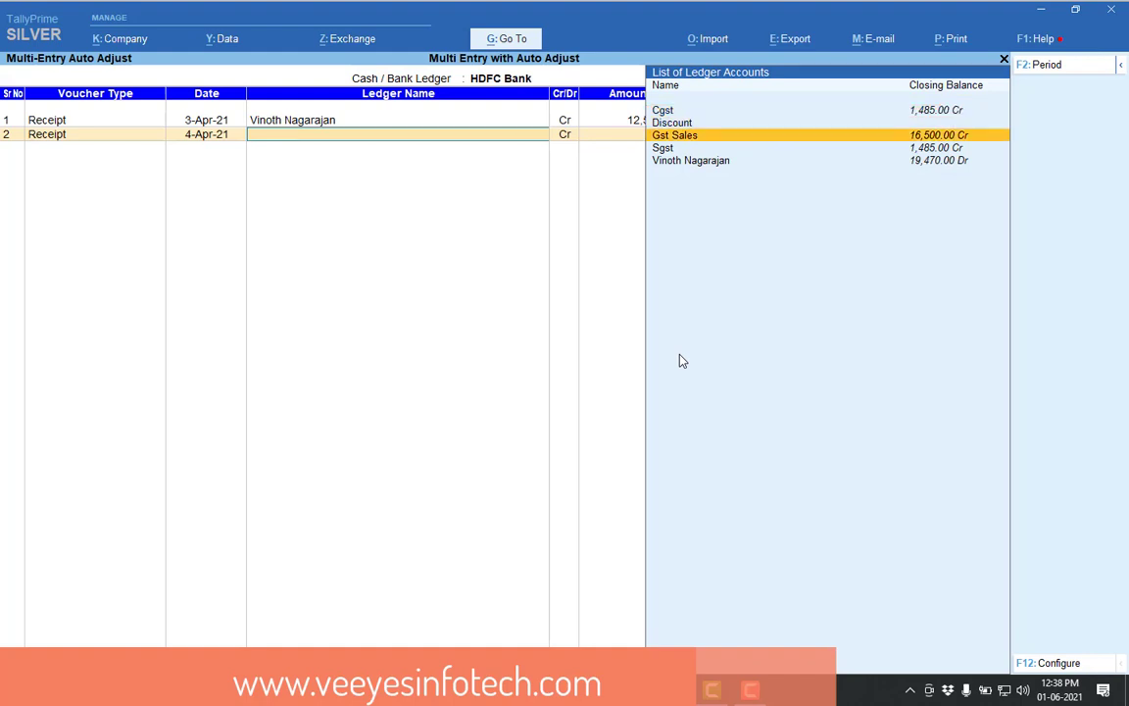
key("Return")
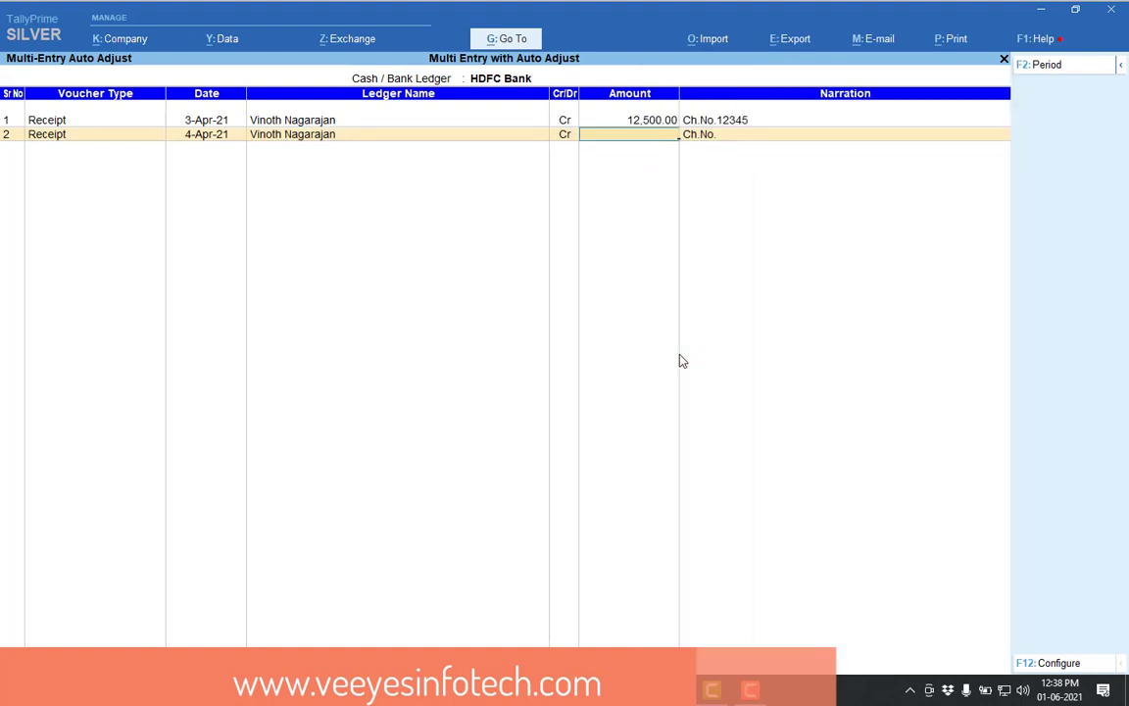
type("6000")
key("Return")
key("Return")
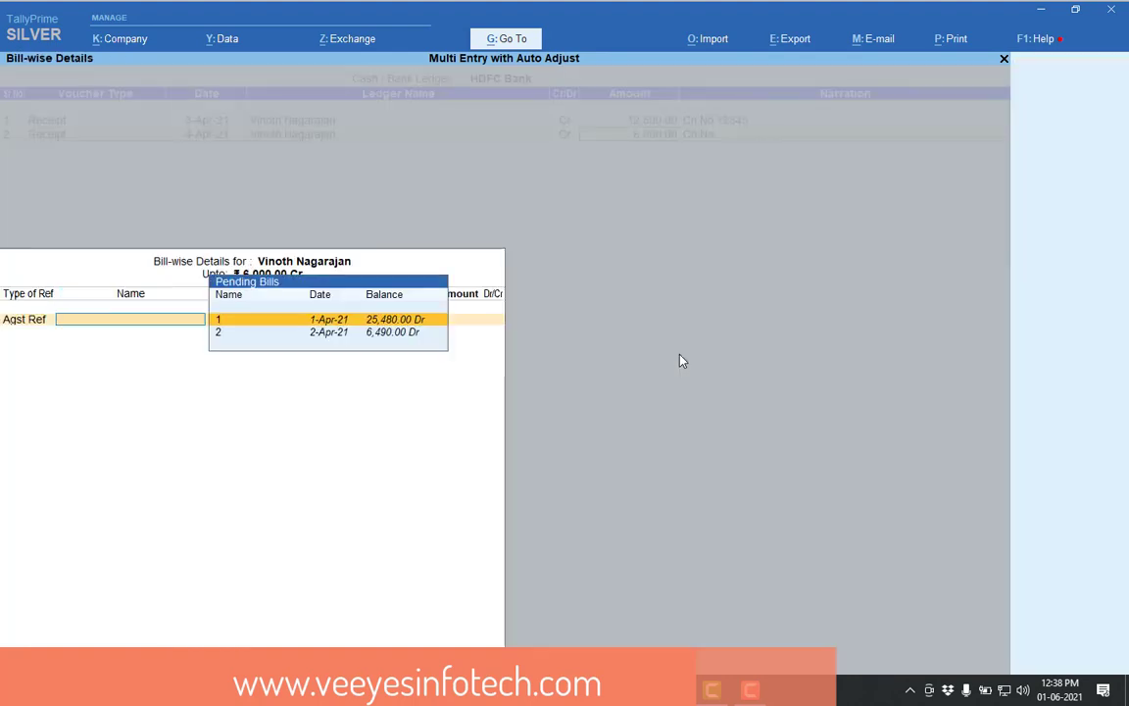
key("Down")
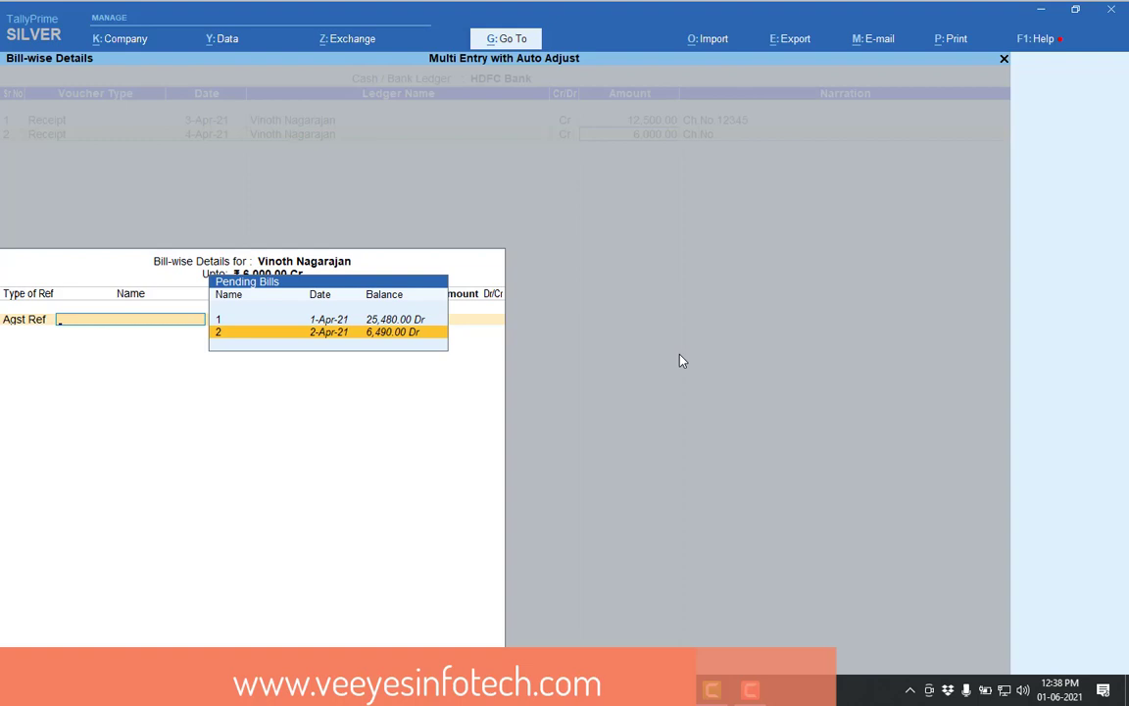
key("Return")
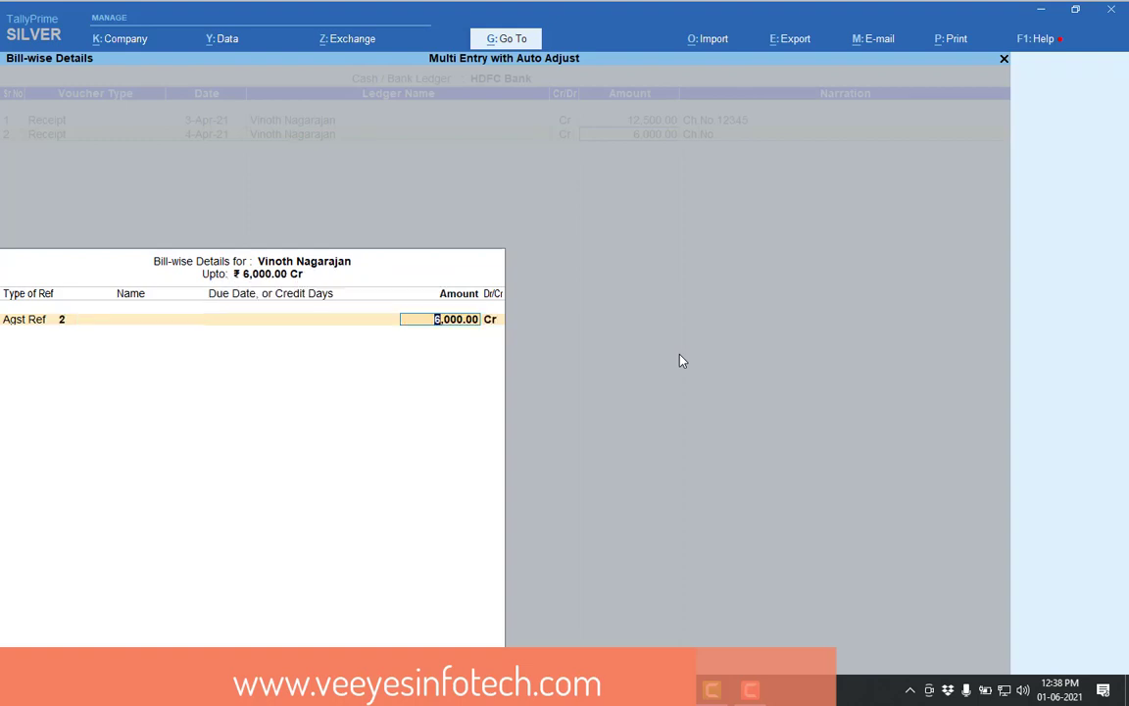
key("Return")
key("Return")
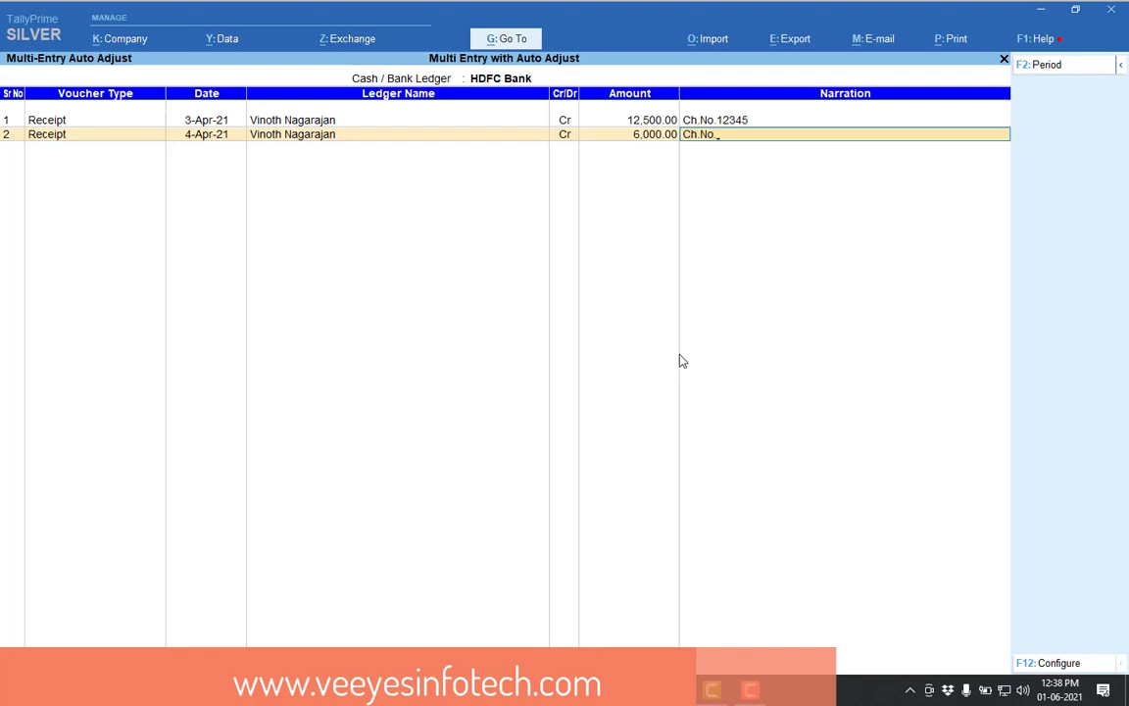
Enter narration Ch.No.34525 and end the rows with Not Applicable
type("345254")
key("BackSpace")
key("Return")
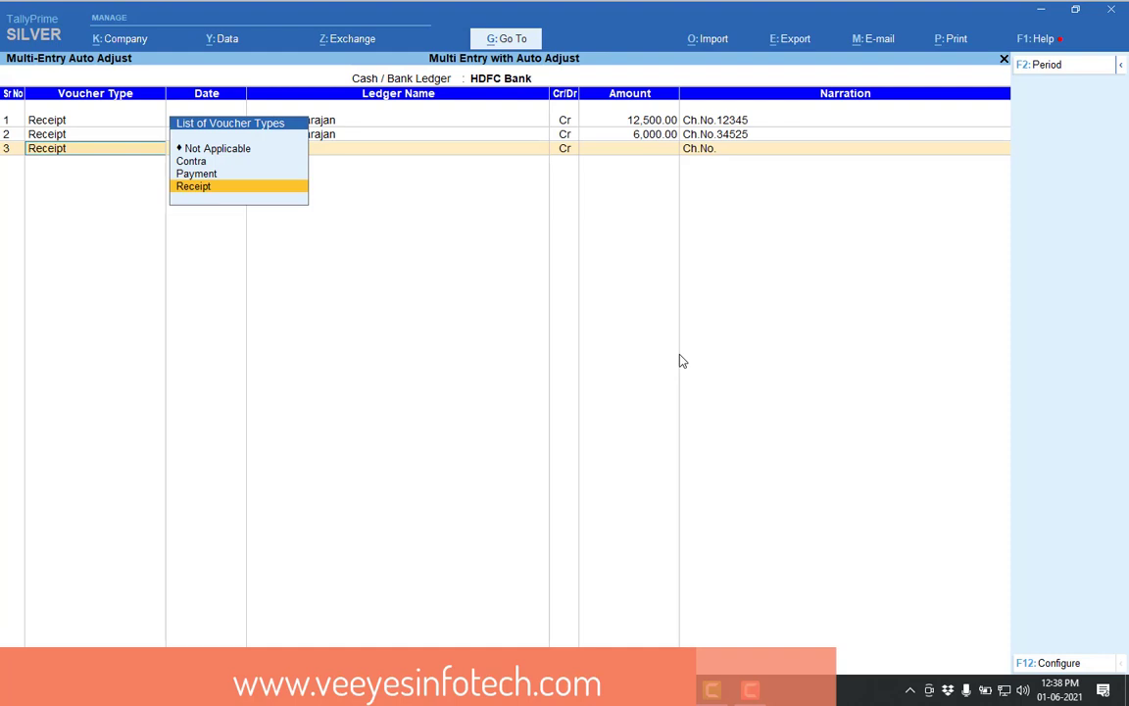
key("Up")
key("Up")
key("Up")
key("Return")
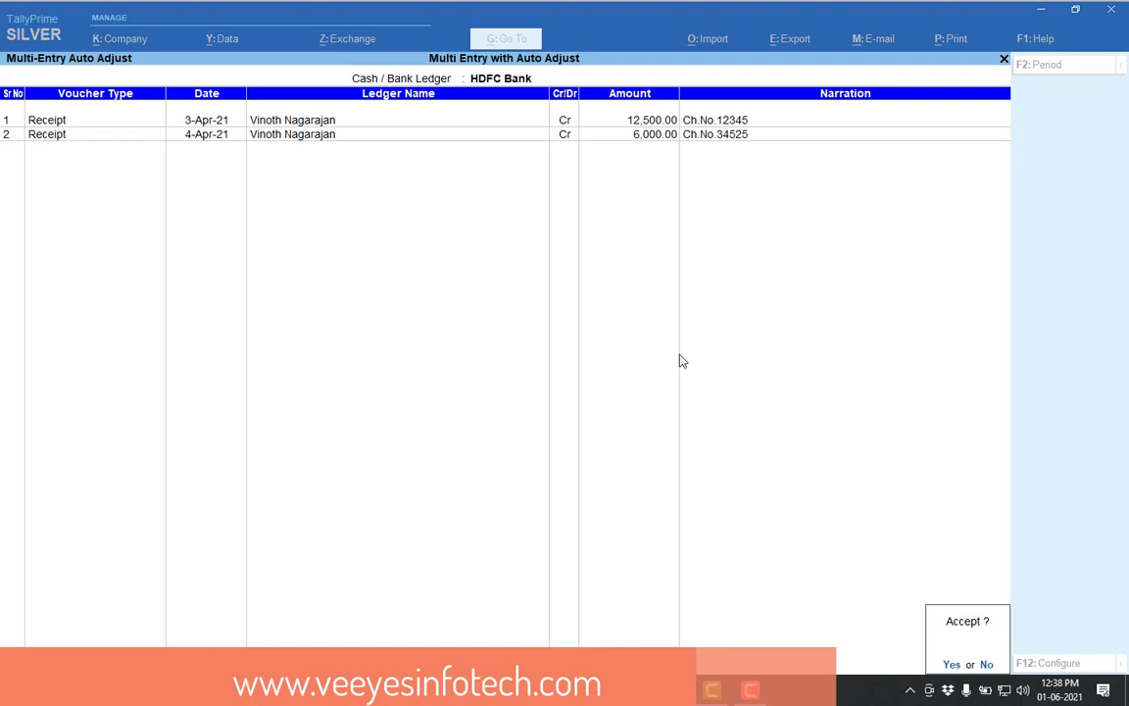
Save both receipts and open the Receipt register via Statistics, showing 12,500.00 and 6,000.00
key("Return")
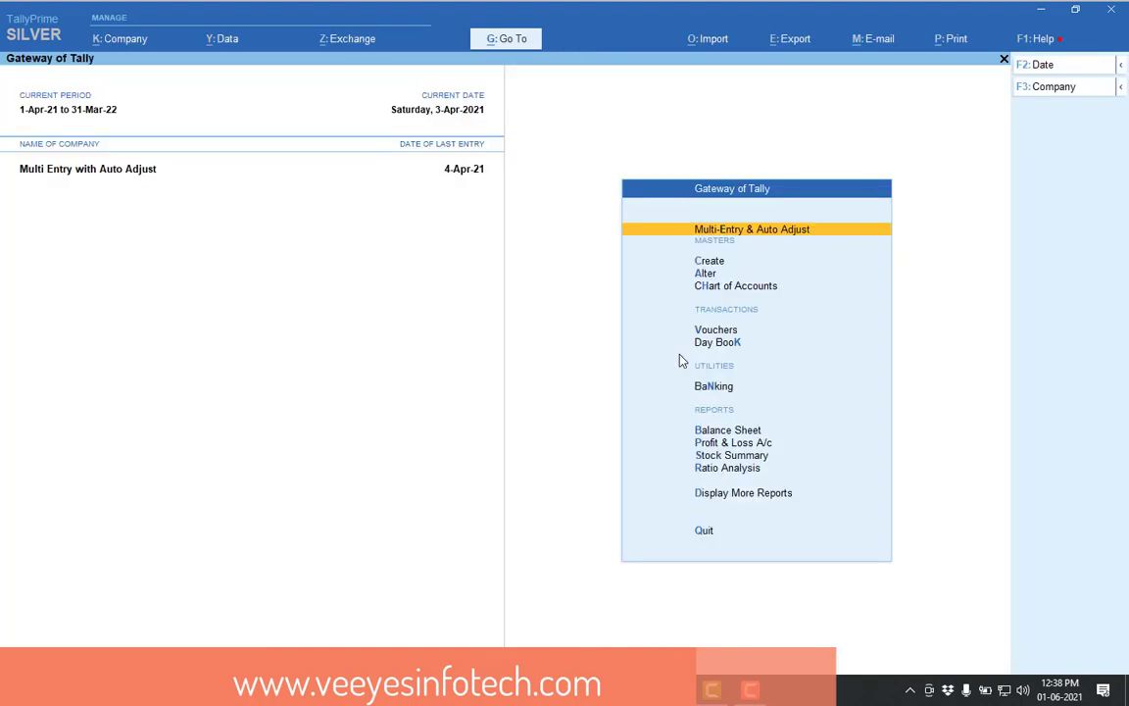
key("d")
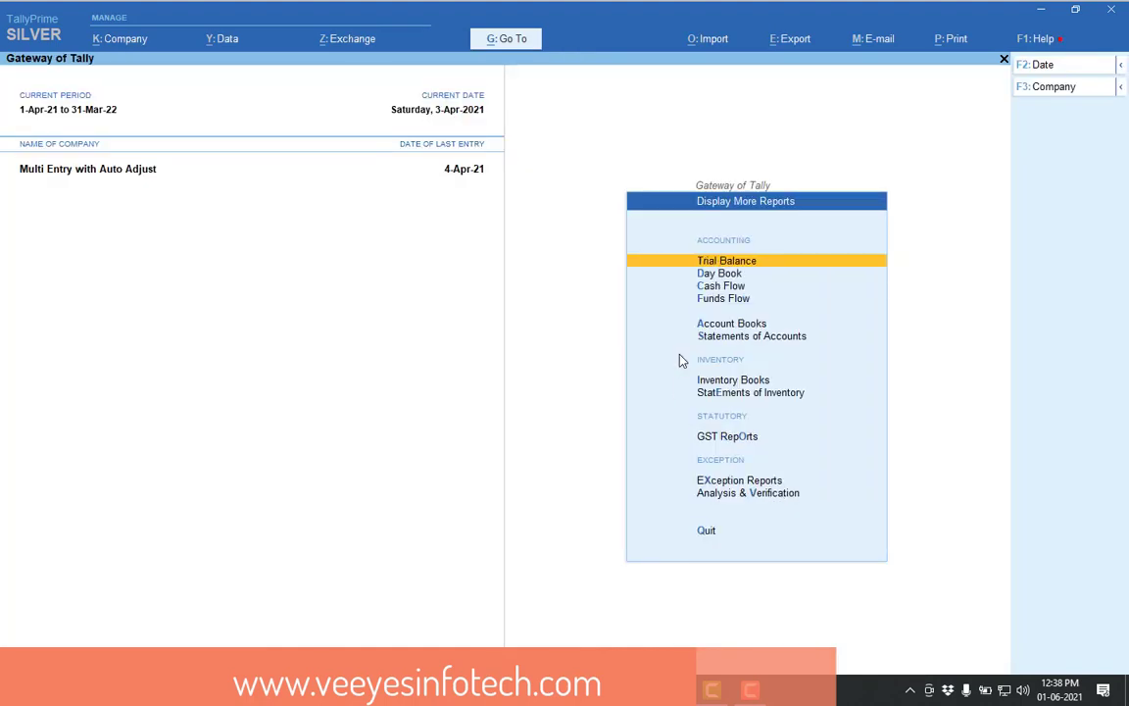
key("s")
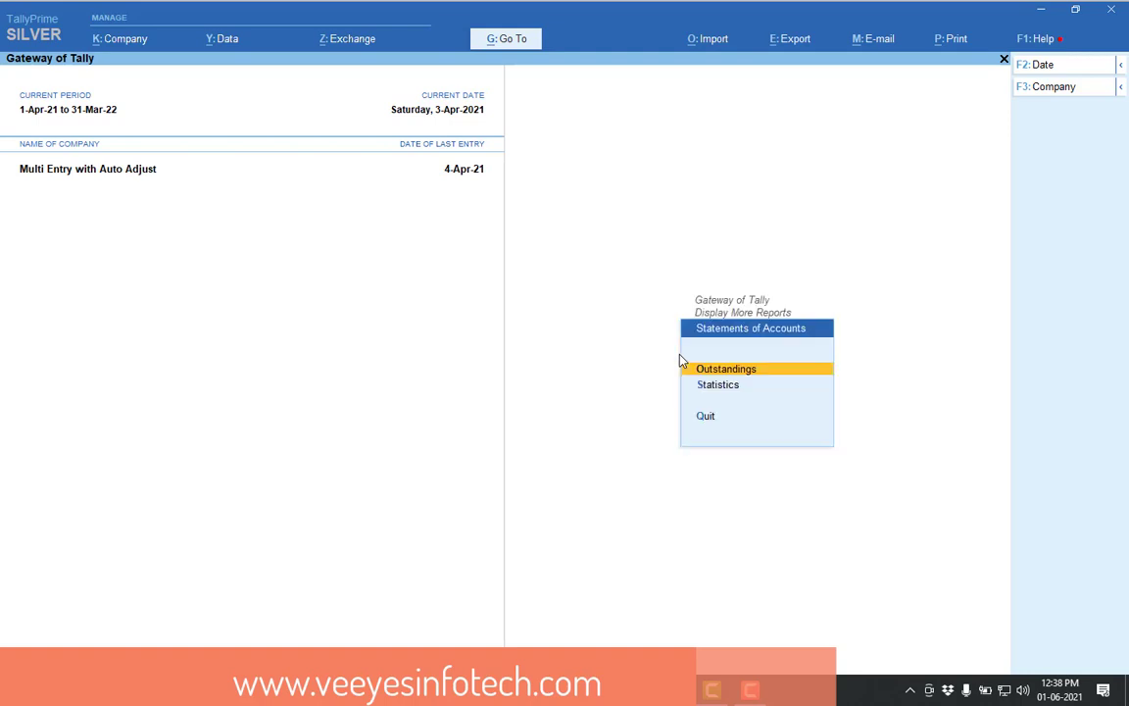
key("s")
key("Down")
key("Down")
key("Down")
key("Down")
key("Down")
key("Down")
key("Down")
key("Down")
key("Down")
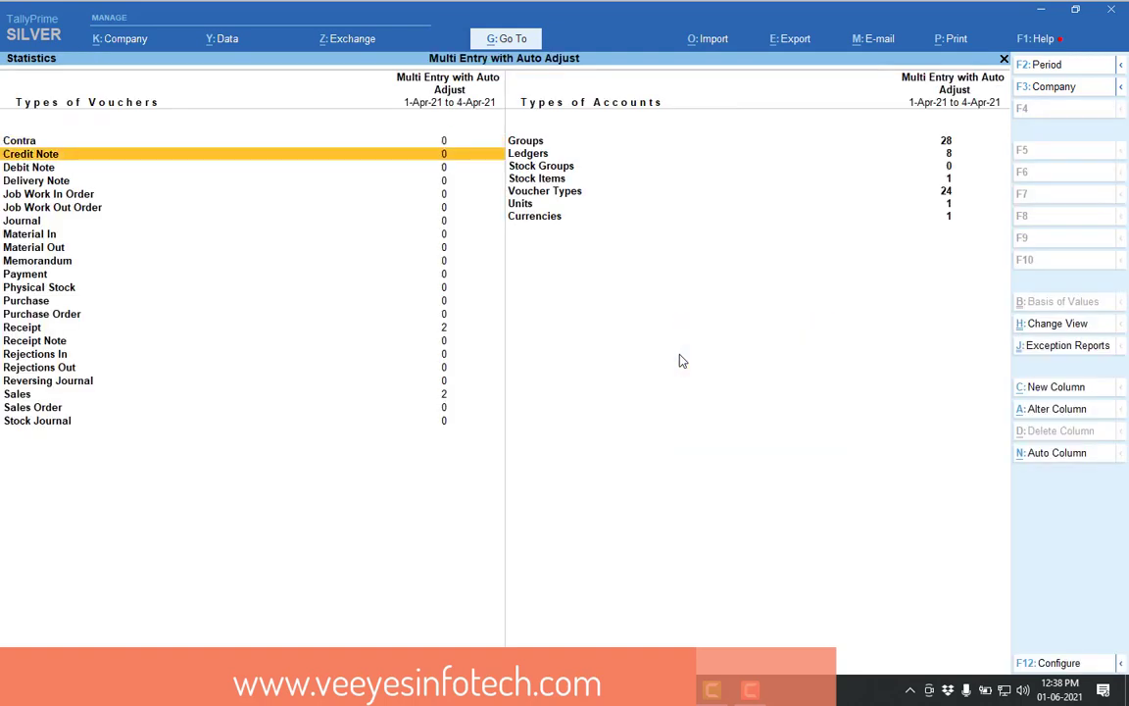
key("Down")
key("Down")
key("Down")
key("Down")
key("Down")
key("Down")
key("Down")
key("Down")
key("Down")
key("Down")
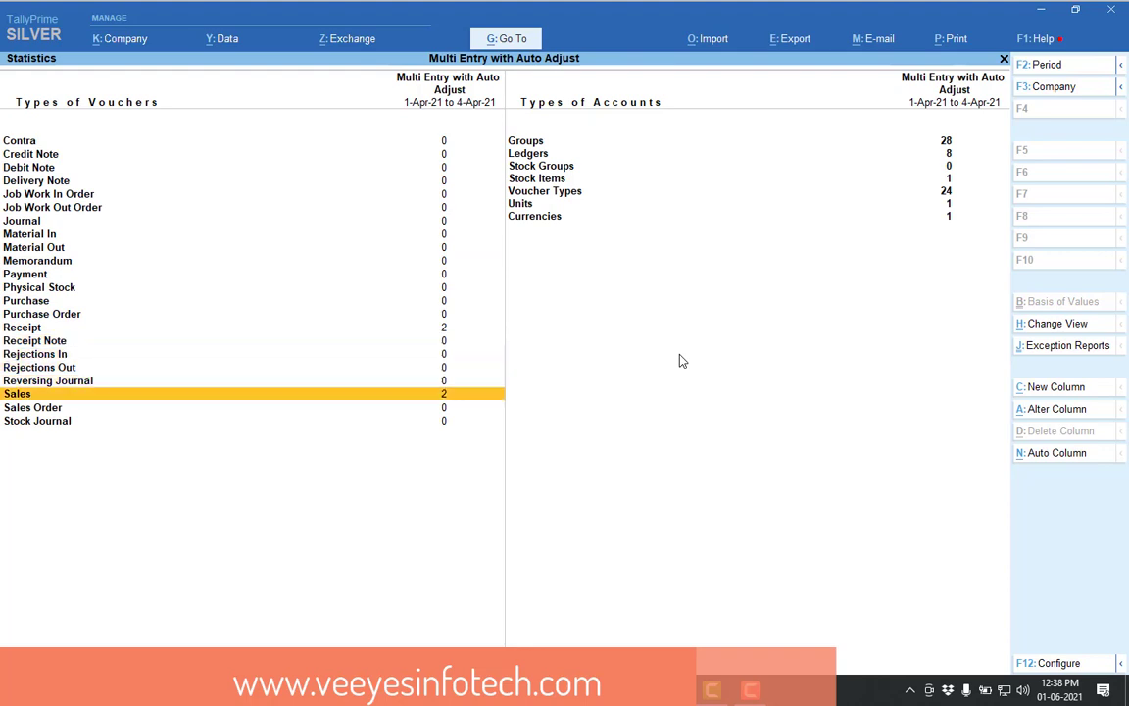
key("Up")
key("Up")
key("Up")
key("Up")
key("Up")
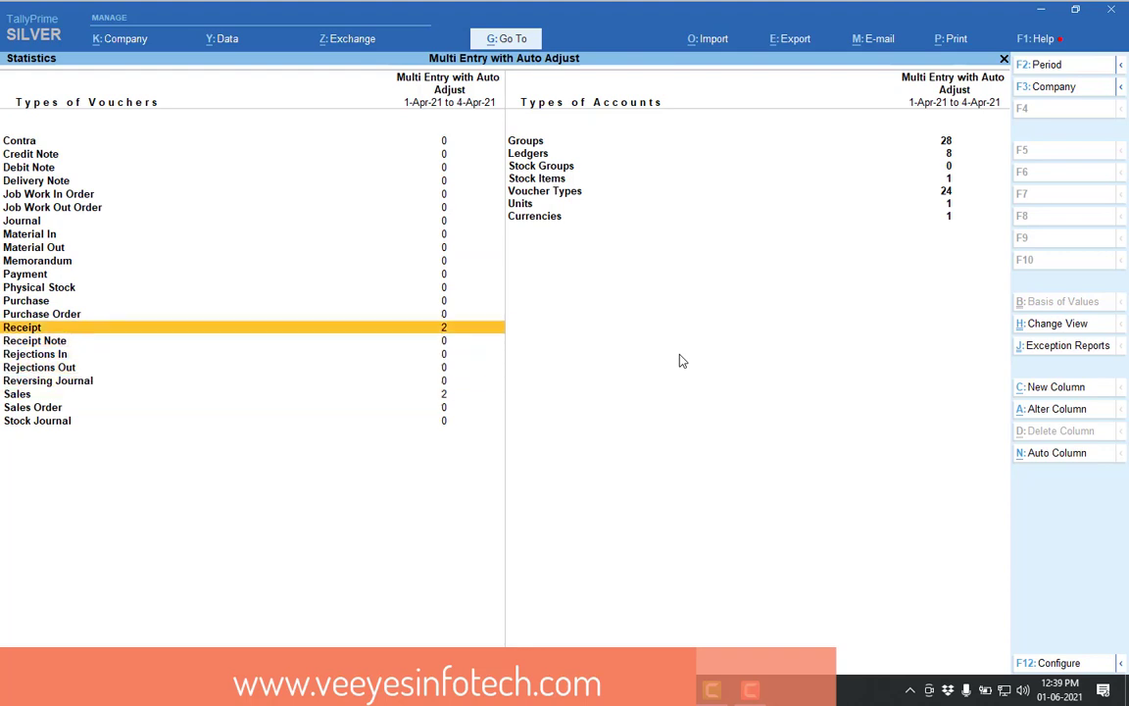
key("Return")
key("Return")
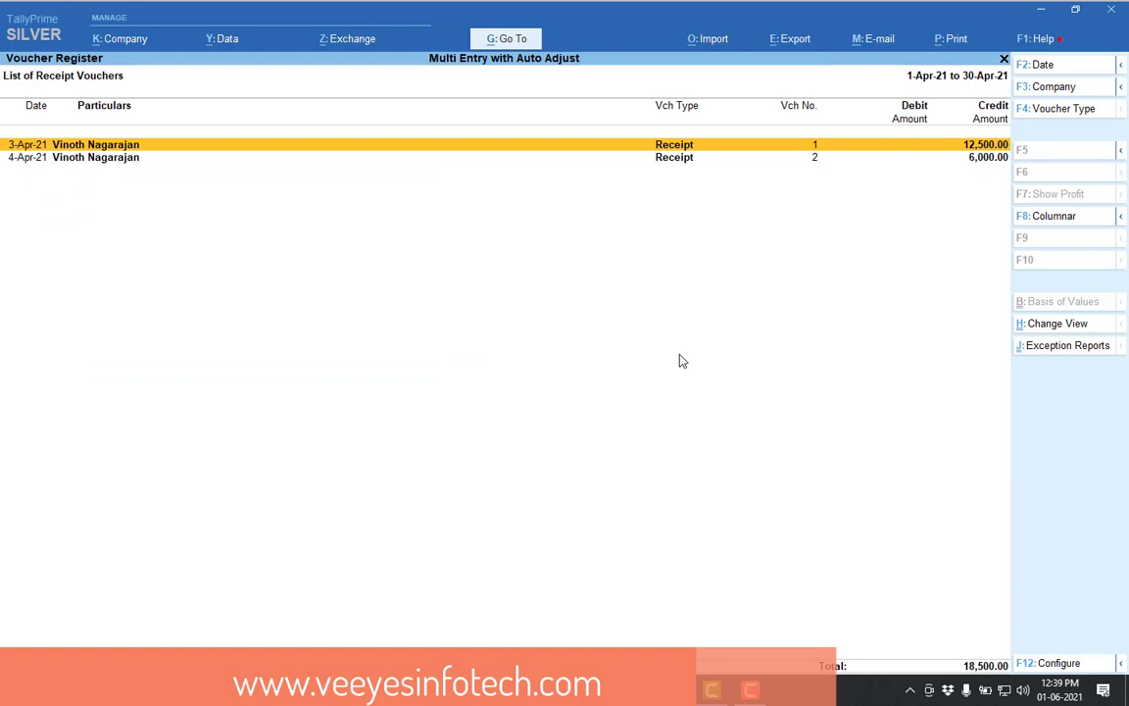
Display the customer's Ledger Outstandings: bills 1 and 2 pending 480.00 and 490.00 Dr
key("Escape")
key("Escape")
key("Escape")
key("Escape")
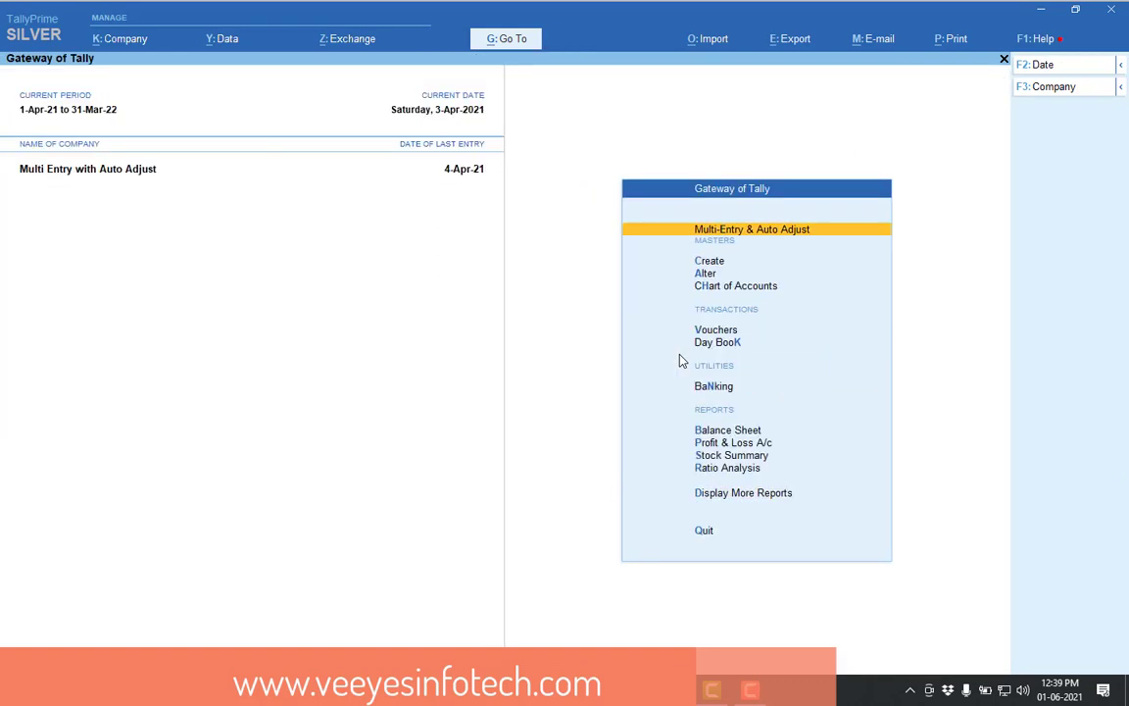
key("d")
key("s")
key("Return")
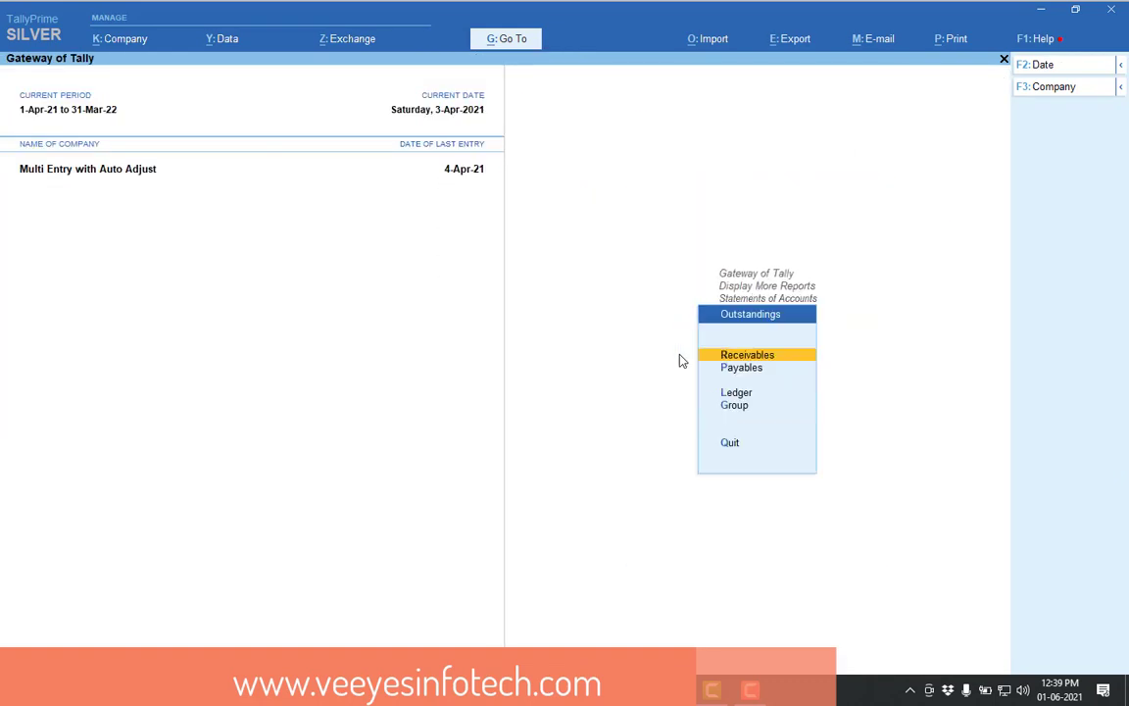
key("Down")
key("Down")
key("Return")
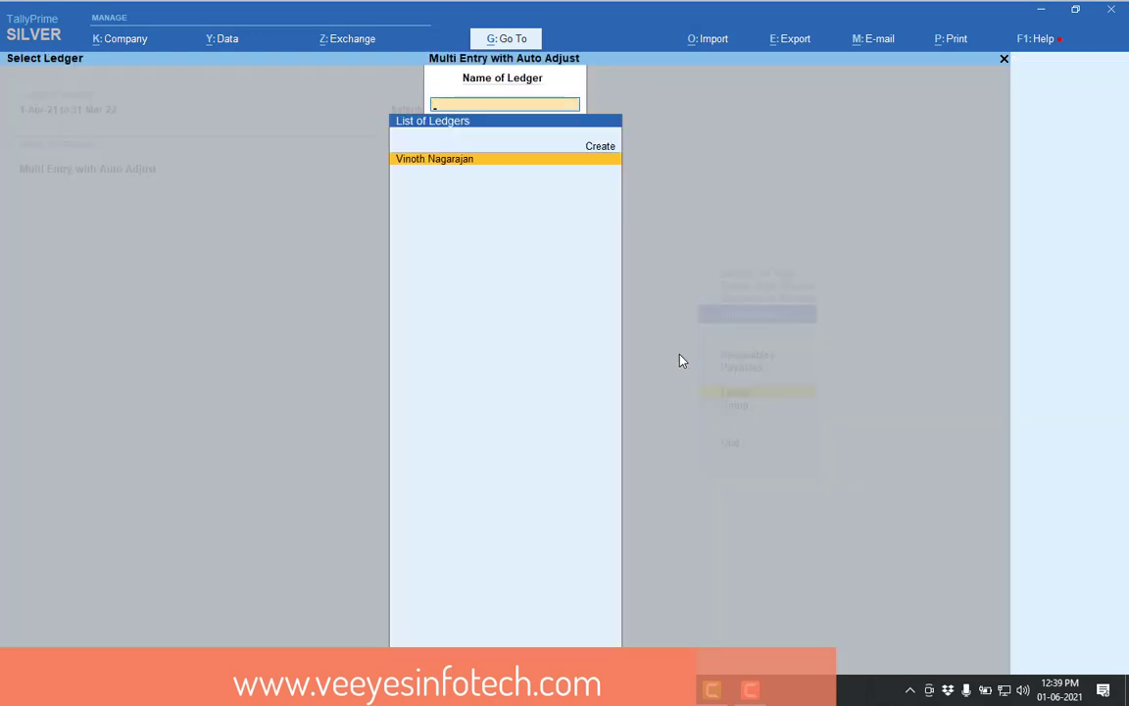
key("Return")
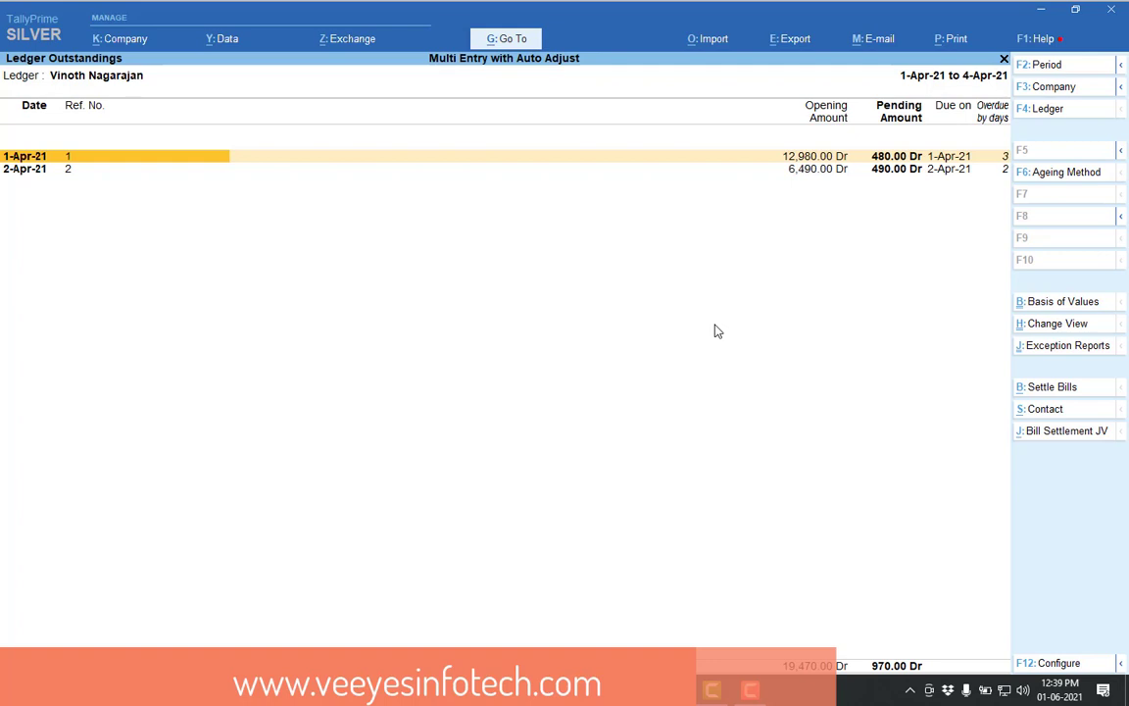
Select bills 1 and 2 so the selected total reads 970.00 Dr
key("space")
key("Down")
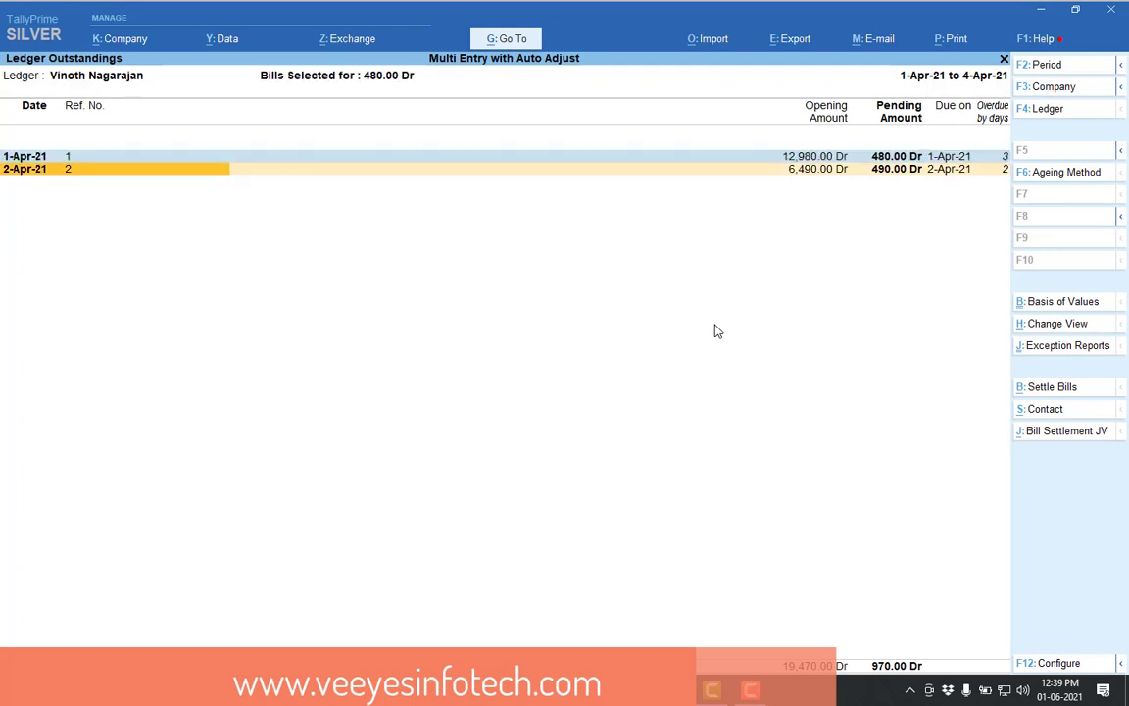
key("space")
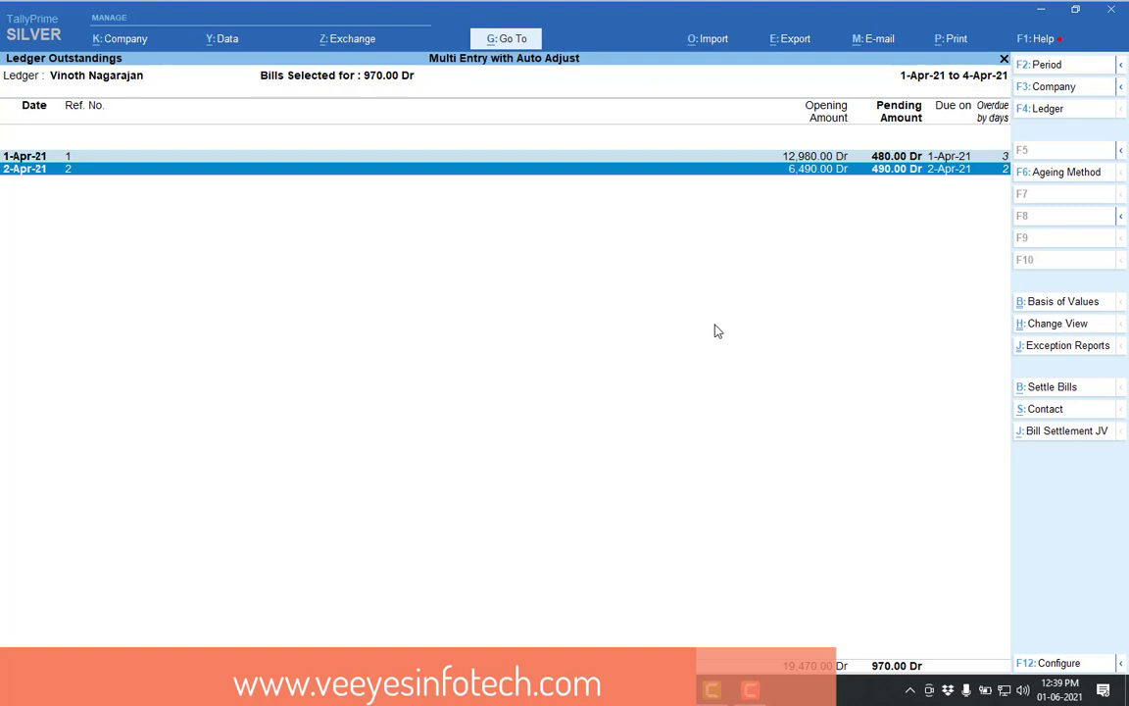
Save a Bill Settlement journal dated 5-Apr-21 to Discount with narration 'adjusting entry'
left_click(1059, 439)
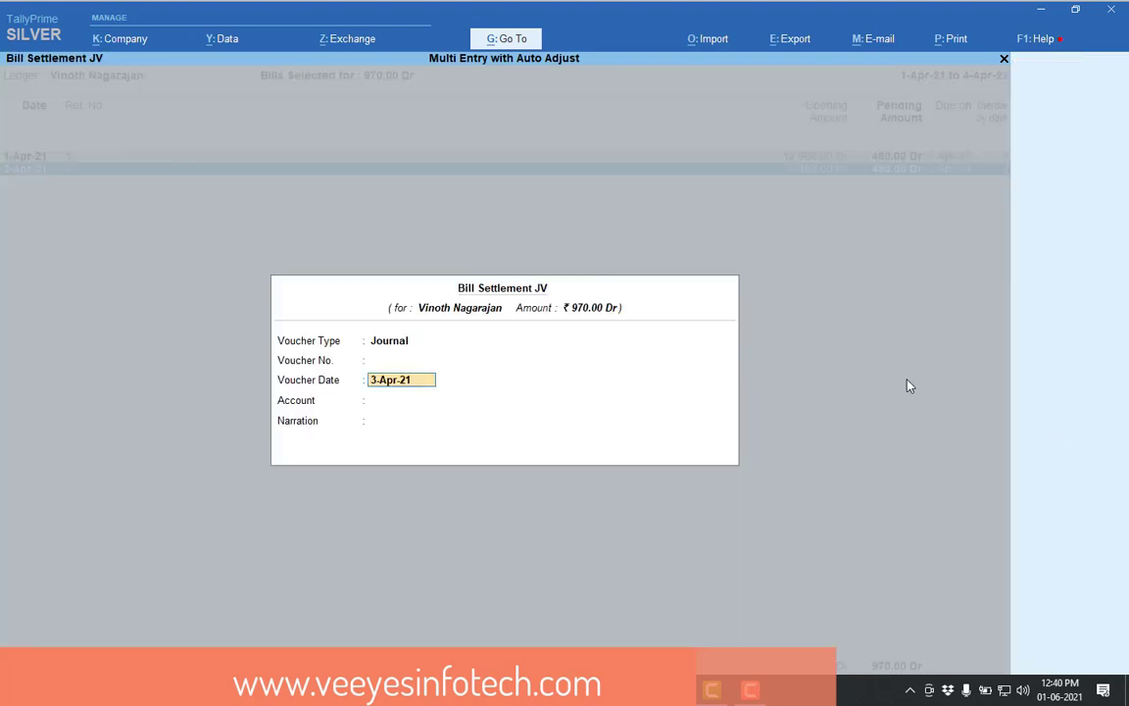
type("5.4")
key("Return")
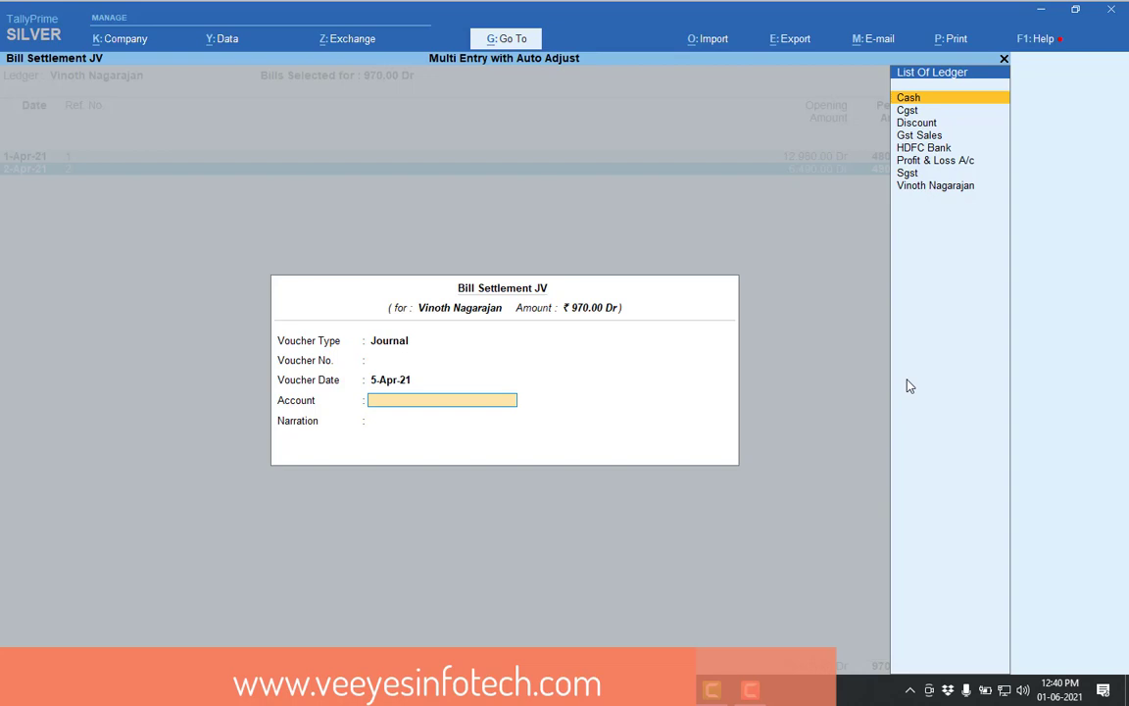
key("Down")
key("Down")
key("Return")
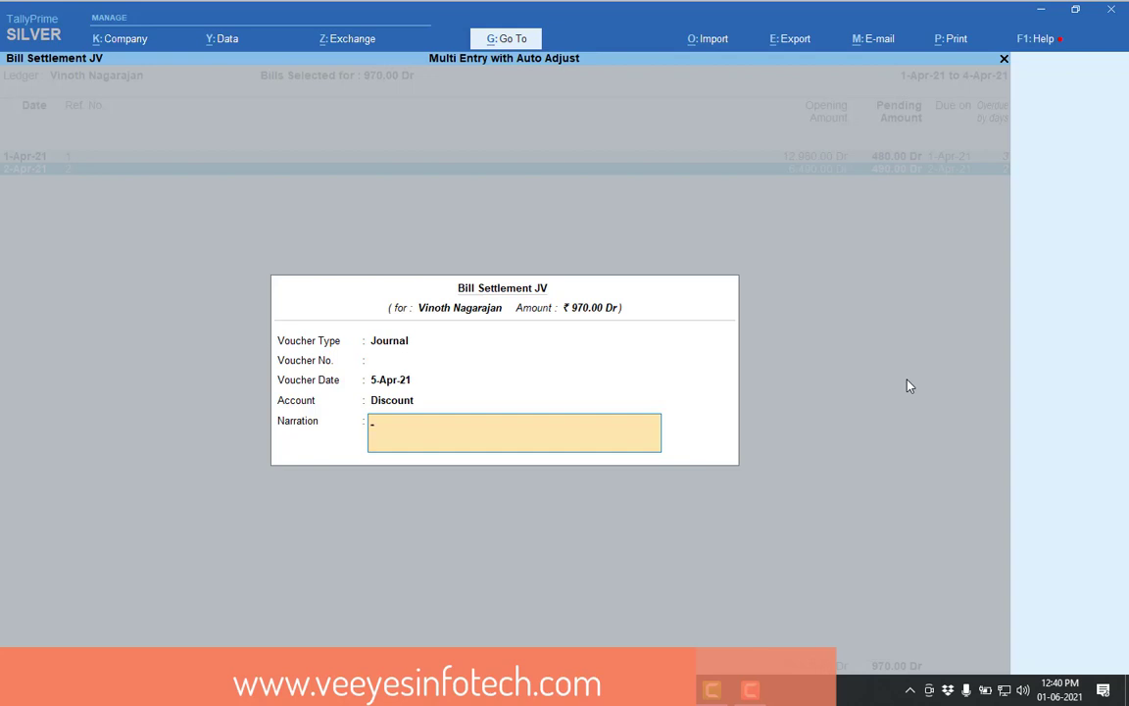
type("adjusting entry")
key("Return")
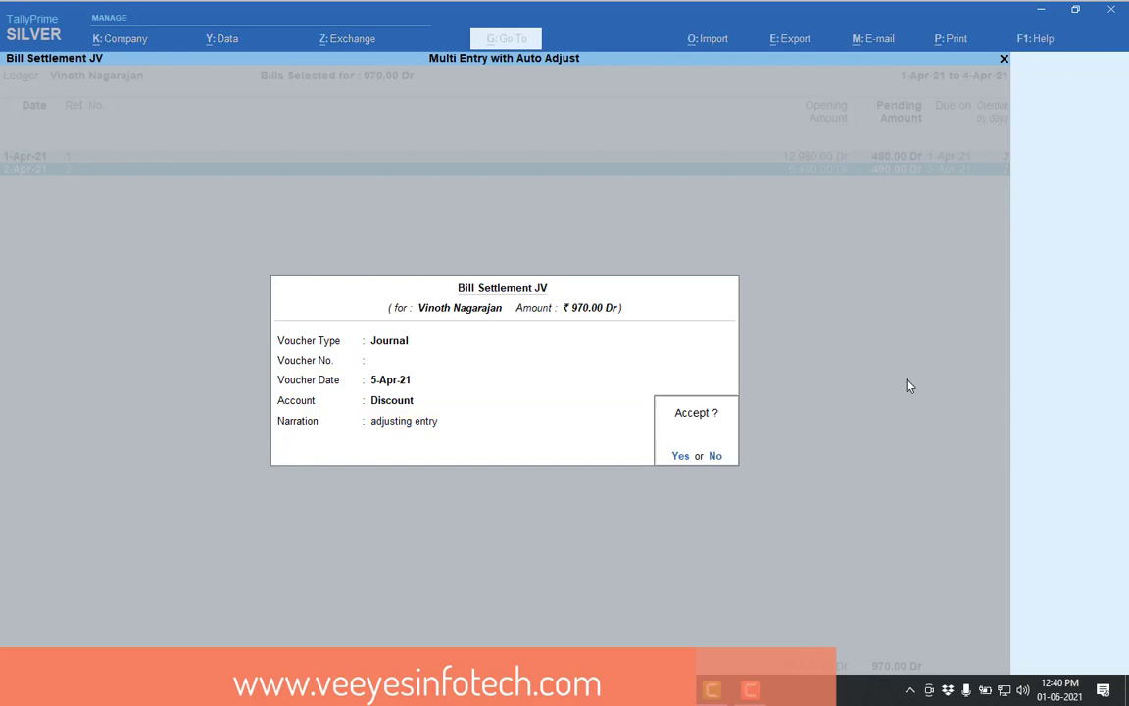
key("Return")
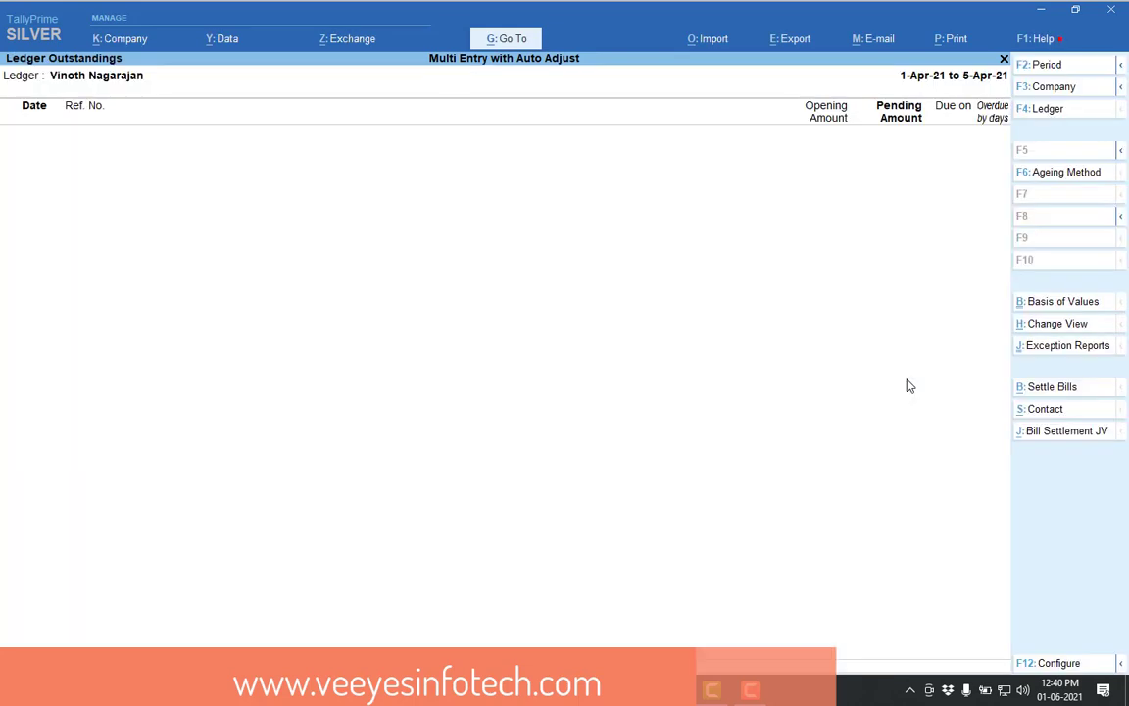
Display the customer's Ledger Vouchers, with debits and credits both totalling 19,470.00
key("Escape")
key("Escape")
key("Escape")
key("Escape")
key("Escape")
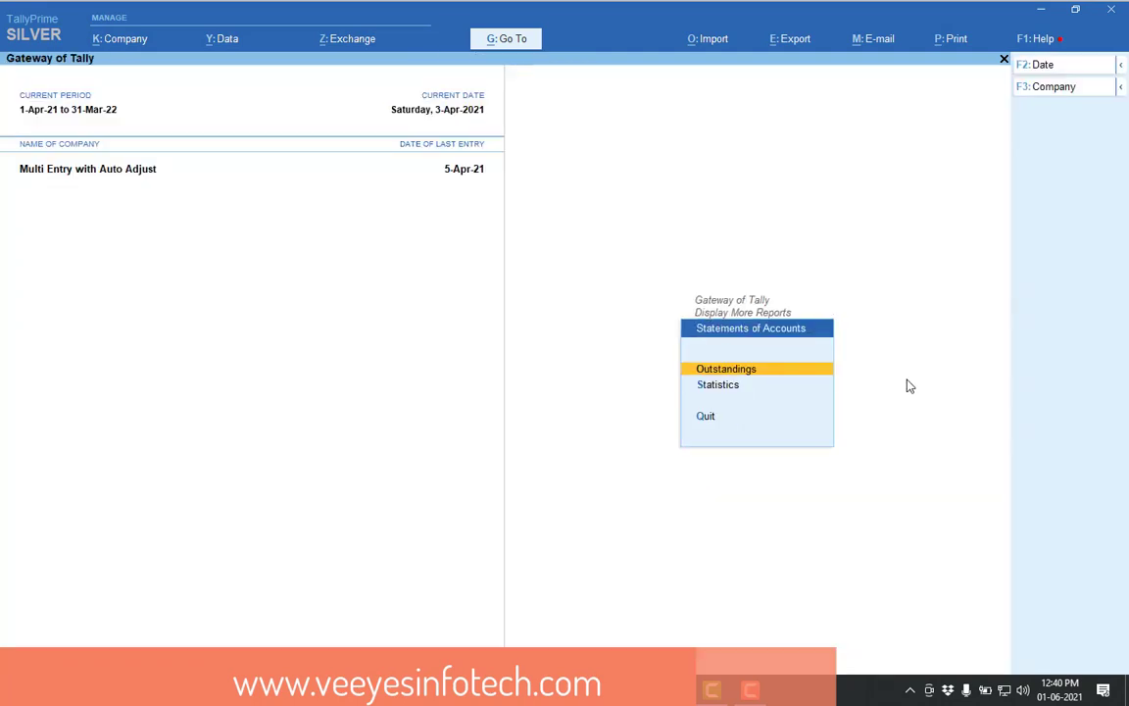
key("Escape")
key("n")
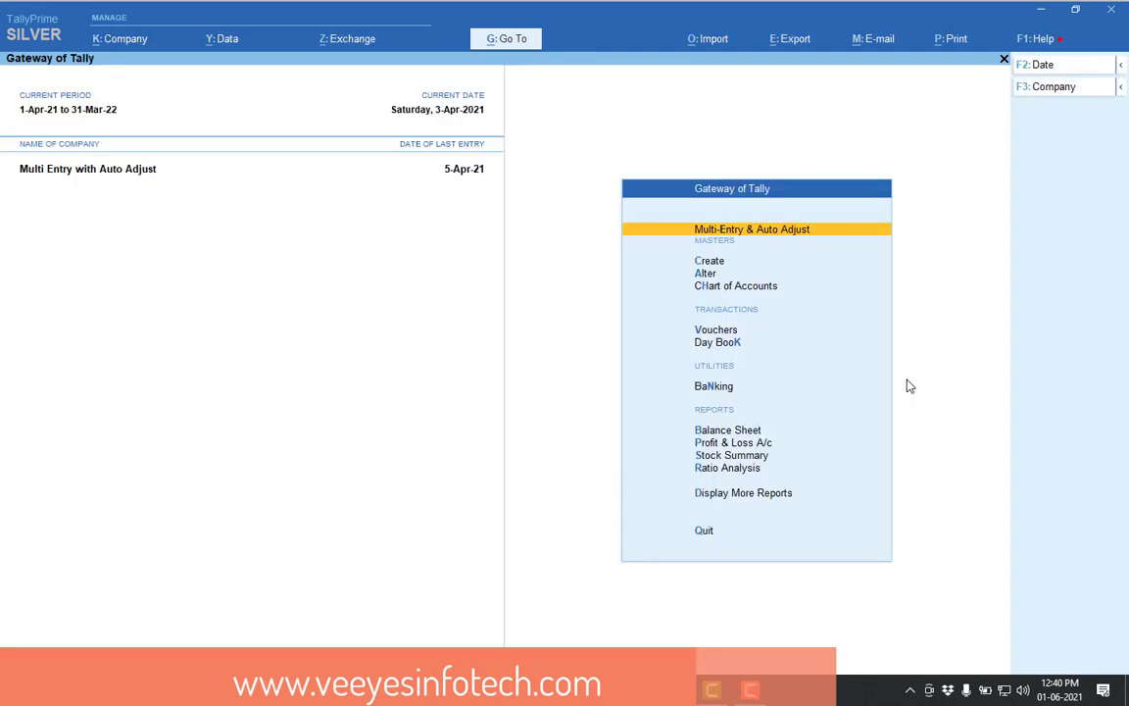
key("d")
key("a")
key("l")
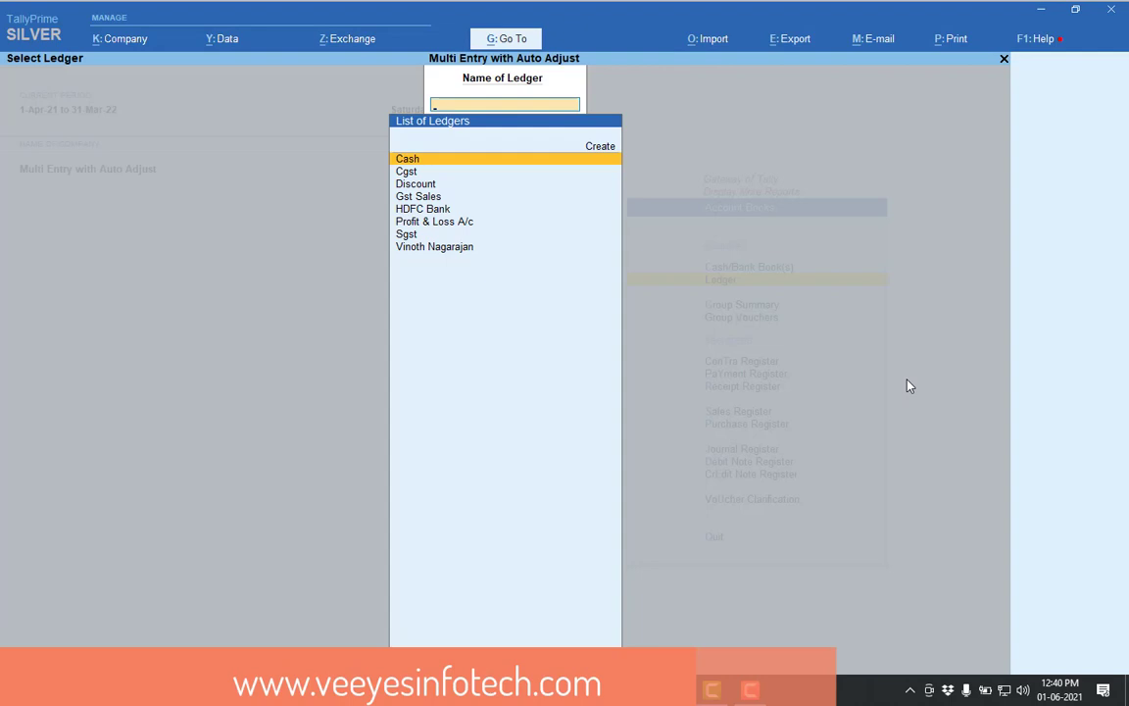
type("Vi")
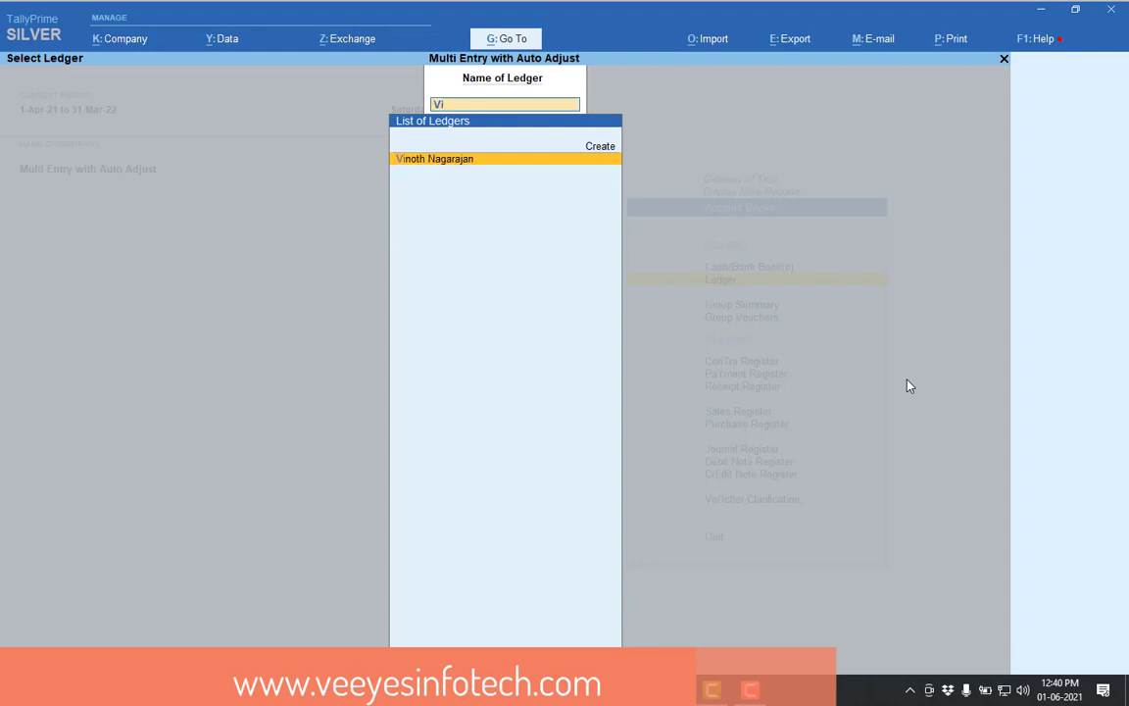
key("Return")
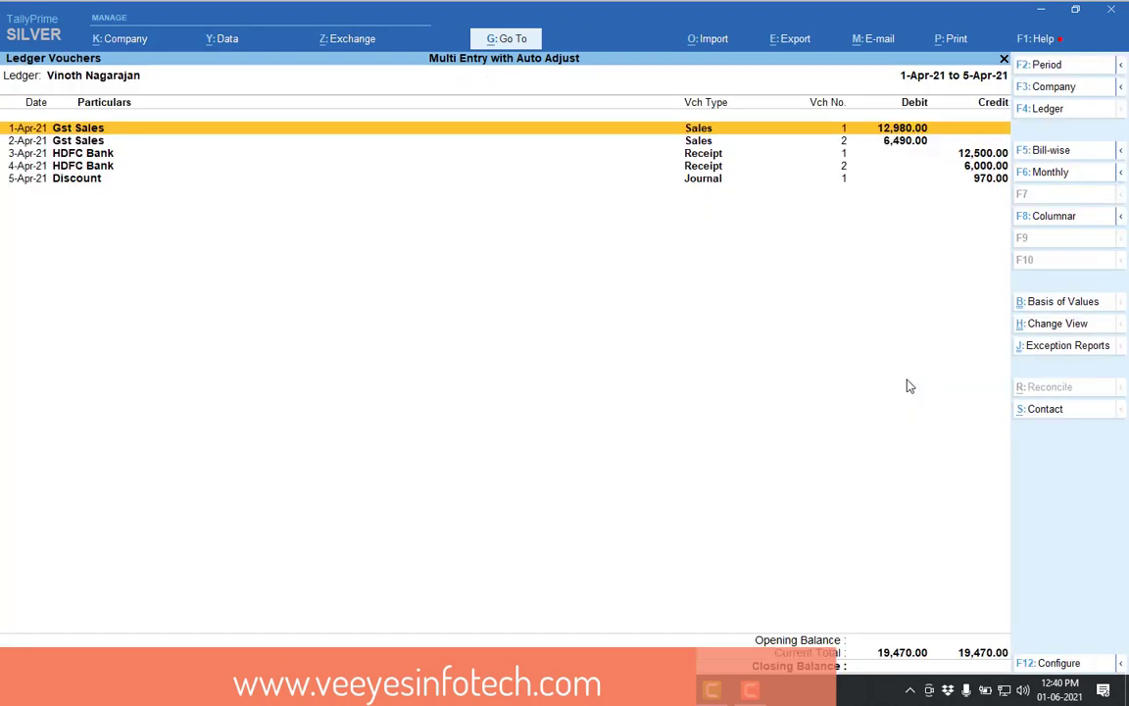